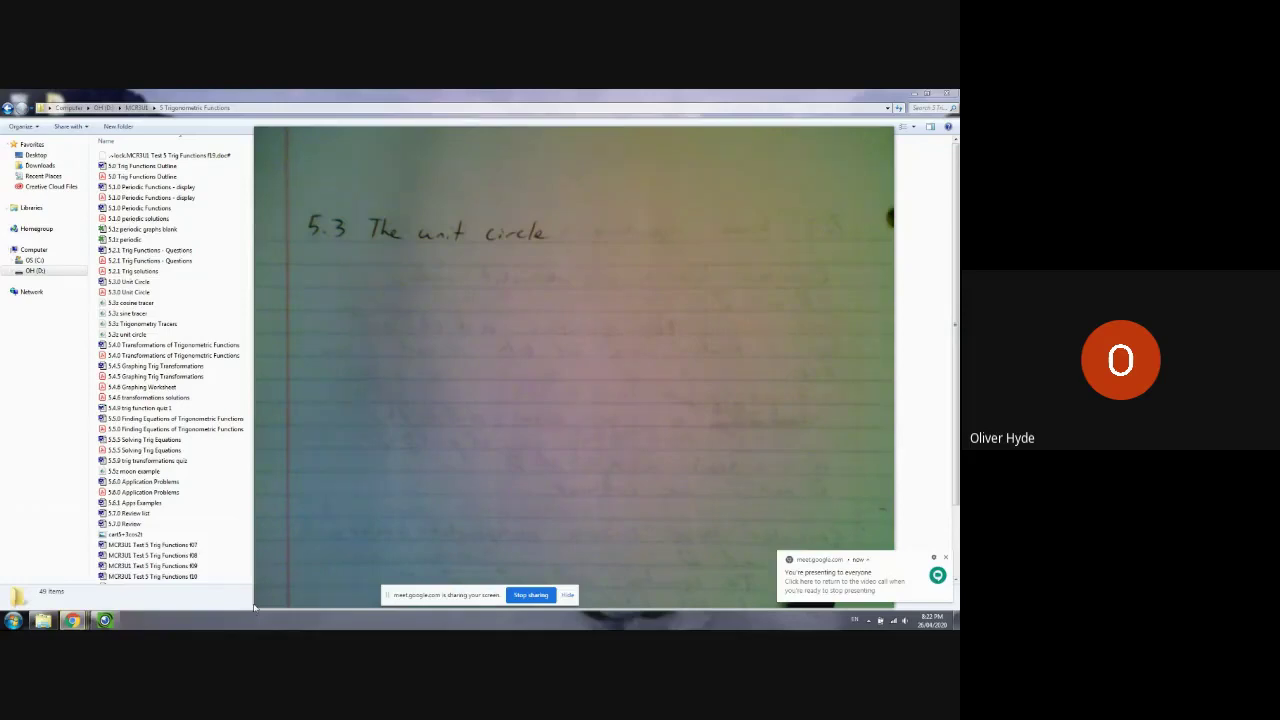
- Maximize the Chrome window and go to desmos.com/calculator by entering 'desmos' in the address bar
left_click_drag(440, 225, 440, 92)
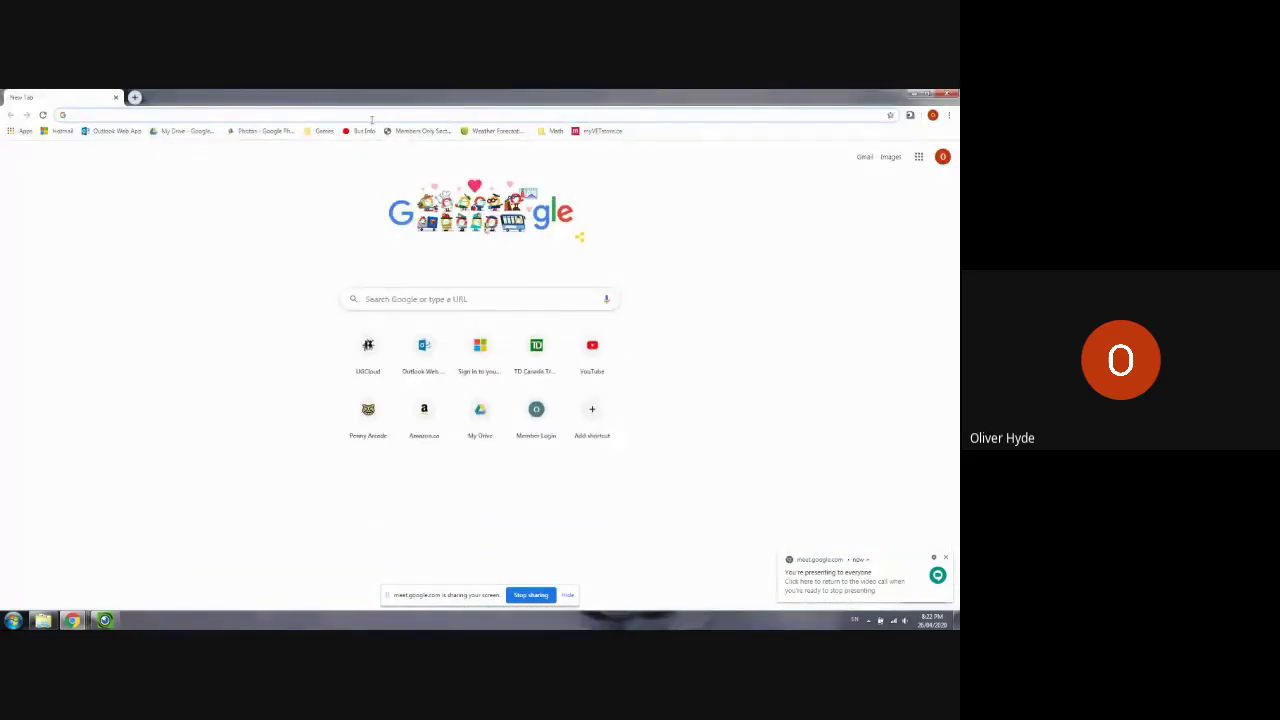
type("desmos")
key("Return")
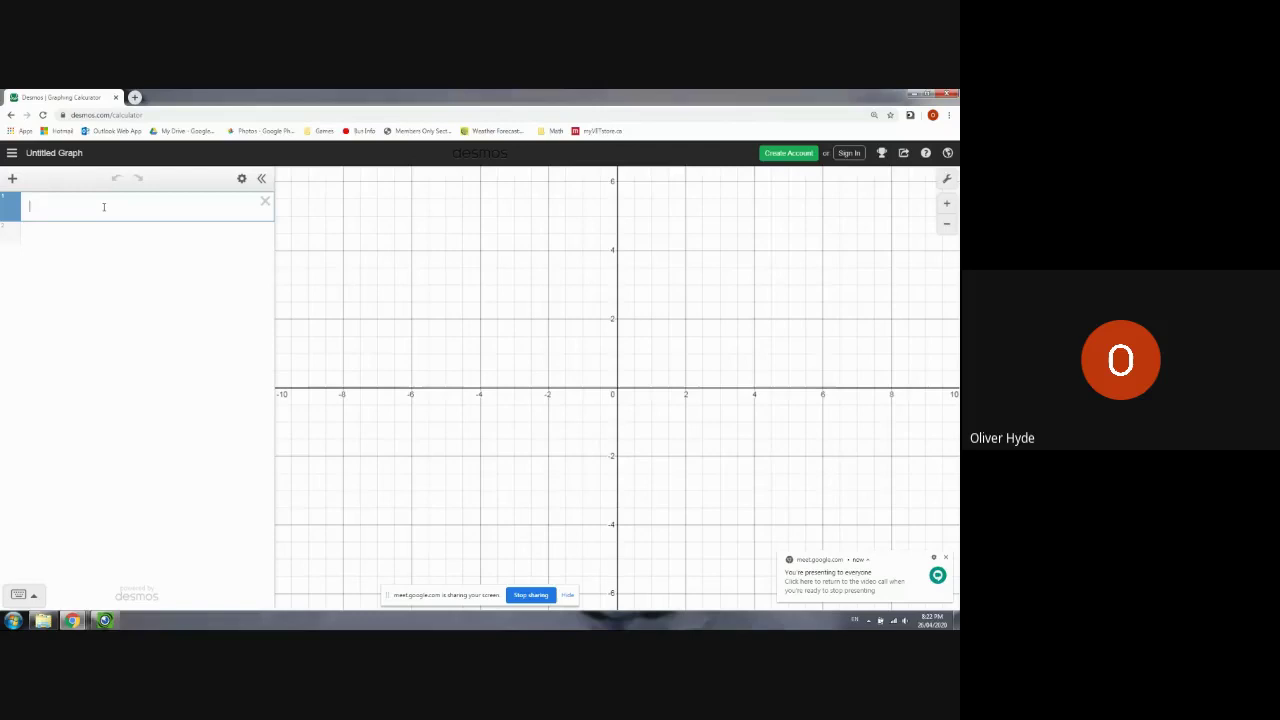
- Enter y = sin x and y = cos x, then hide the cosine curve
type("y = sin x")
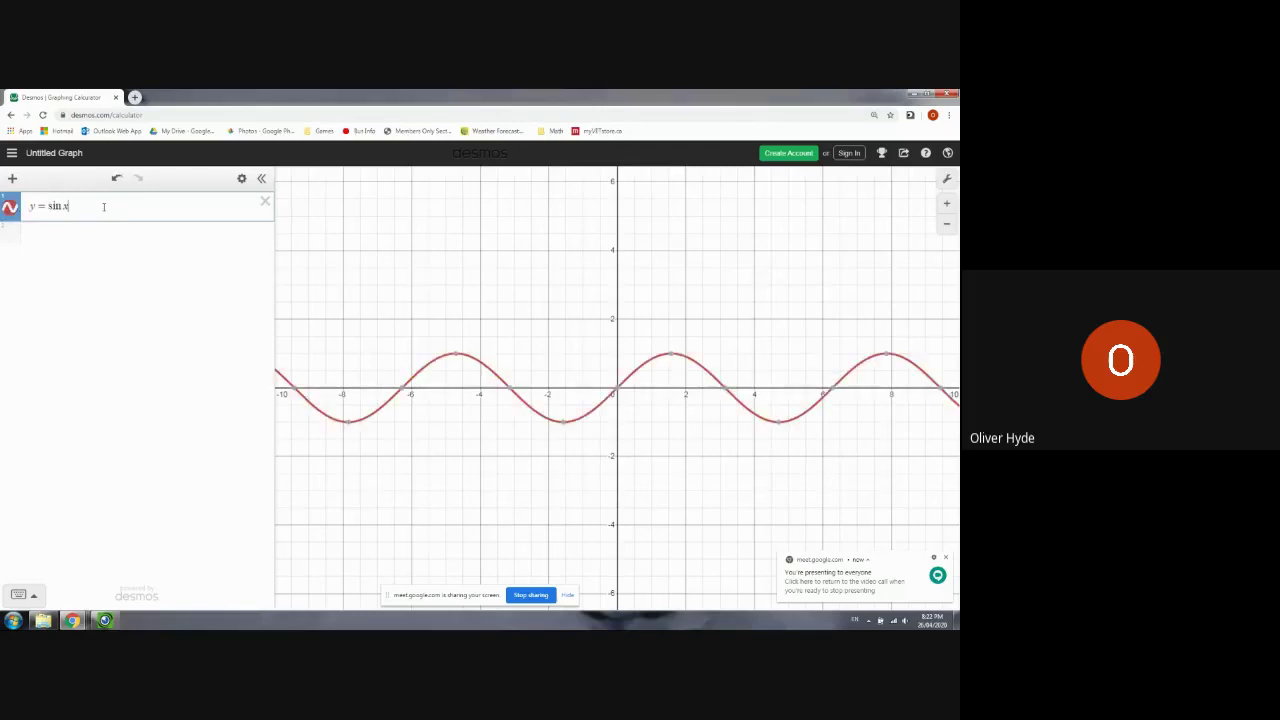
key("Return")
type("y = ")
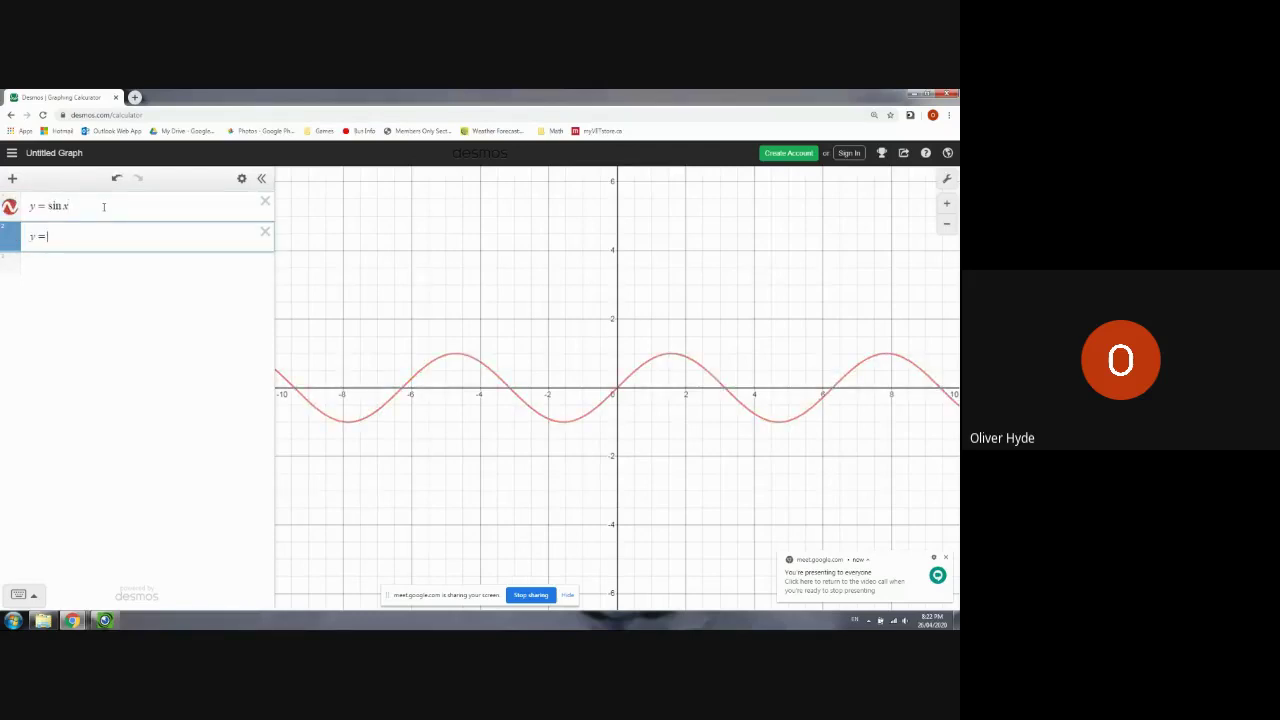
type("cos x")
key("Return")
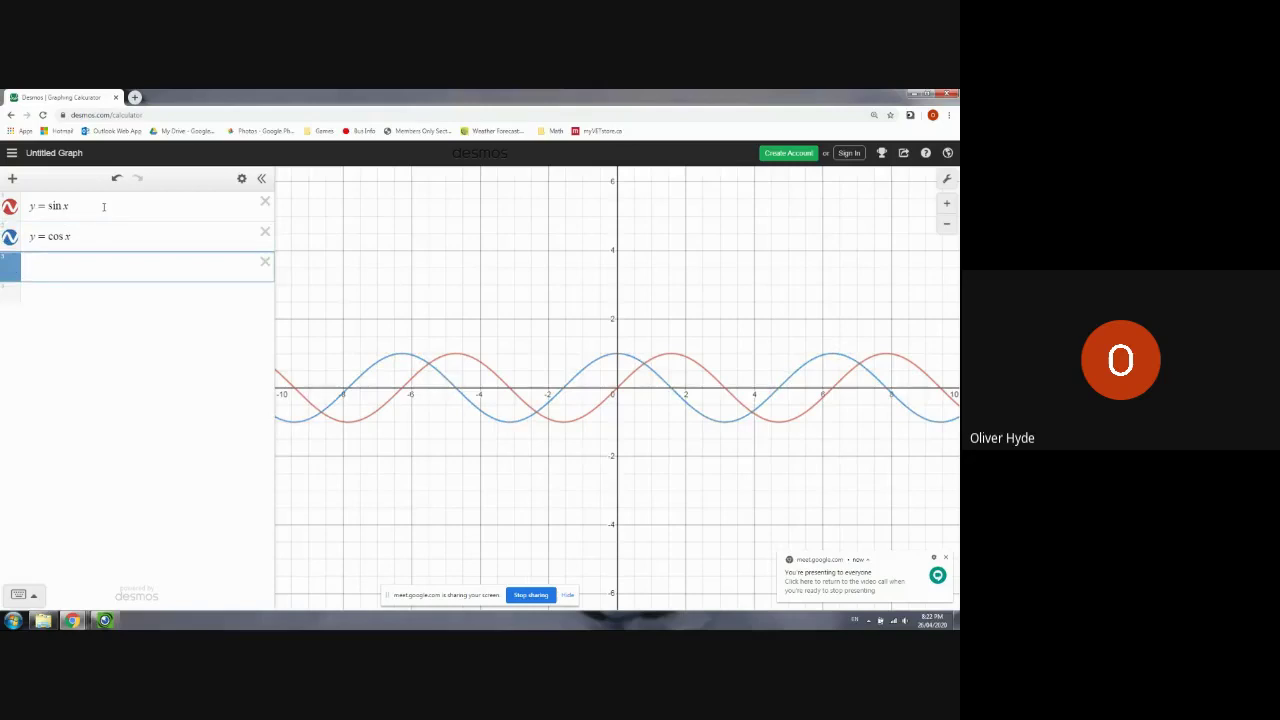
left_click(264, 262)
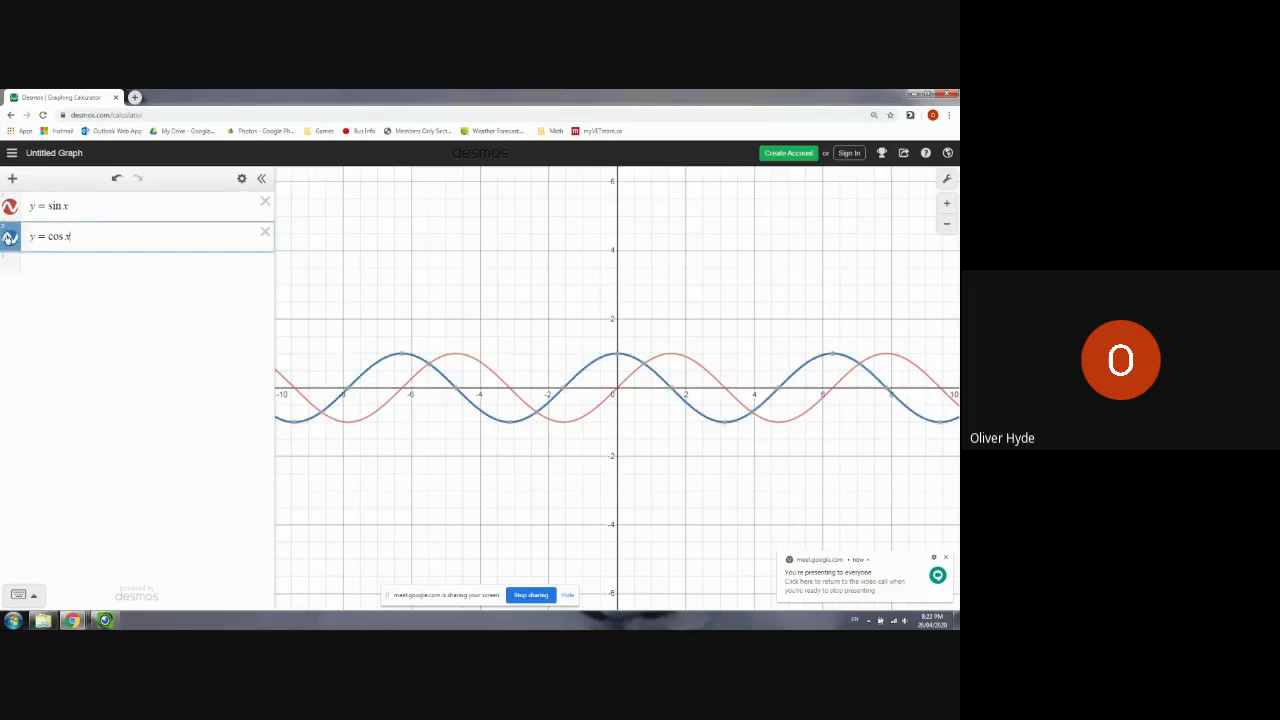
left_click(10, 237)
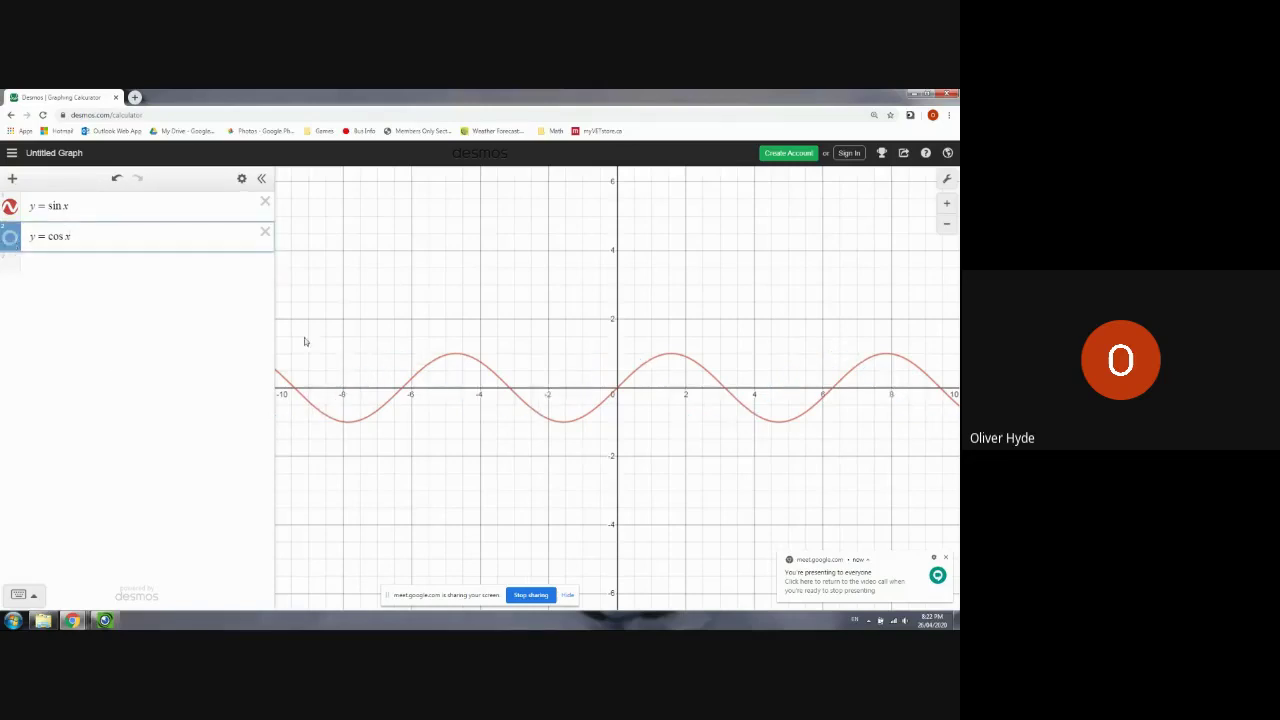
left_click(667, 317)
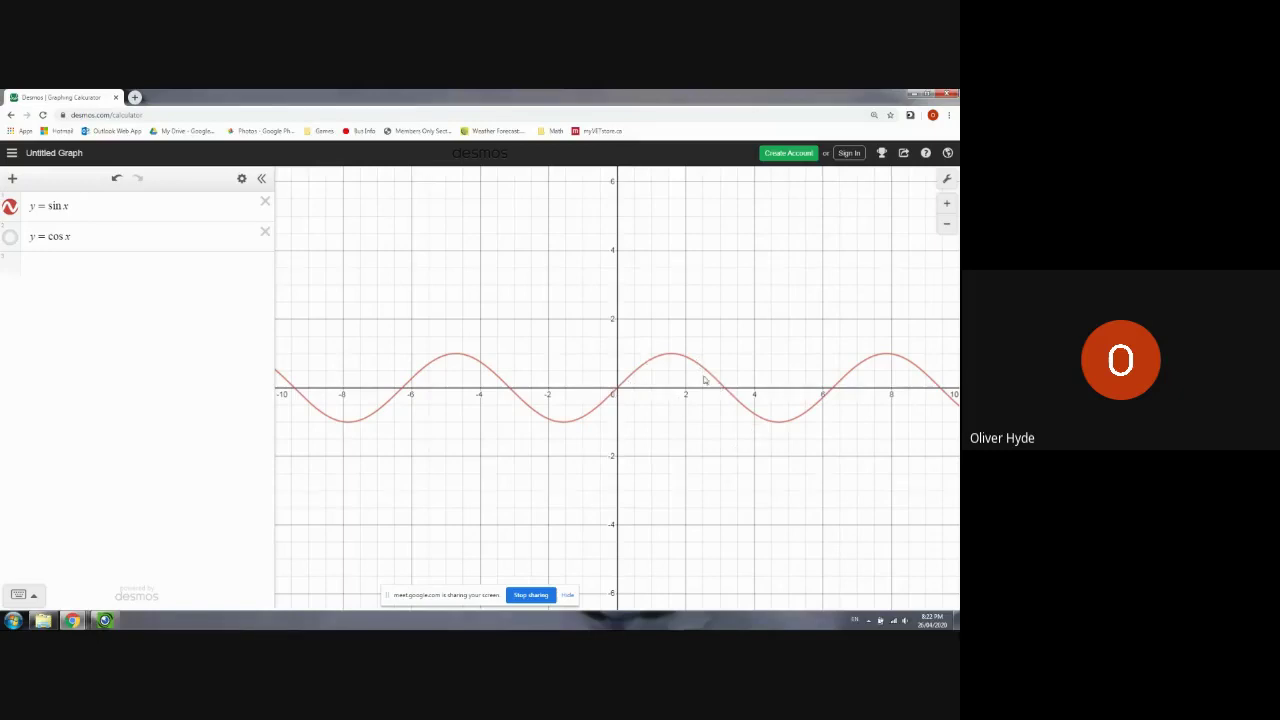
- Show the sine curve's key points, then deselect it
left_click(720, 388)
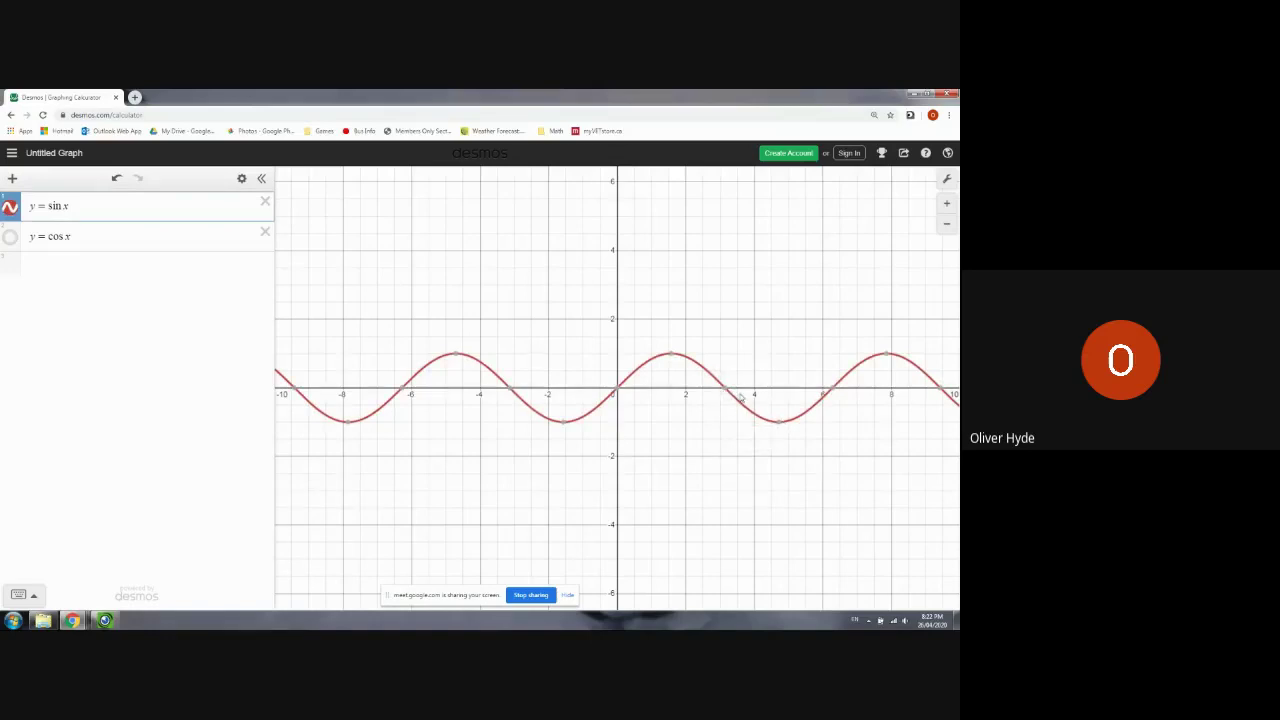
scroll(680, 387, "up", 5)
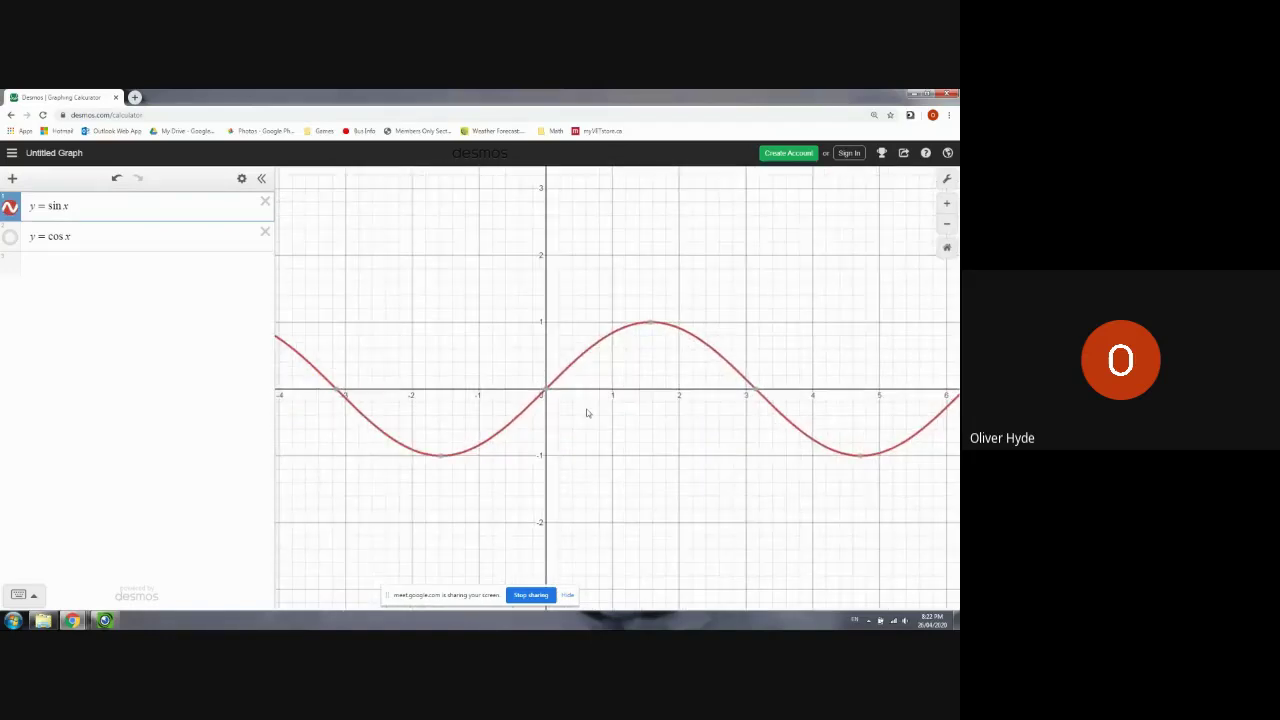
scroll(586, 409, "down", 2)
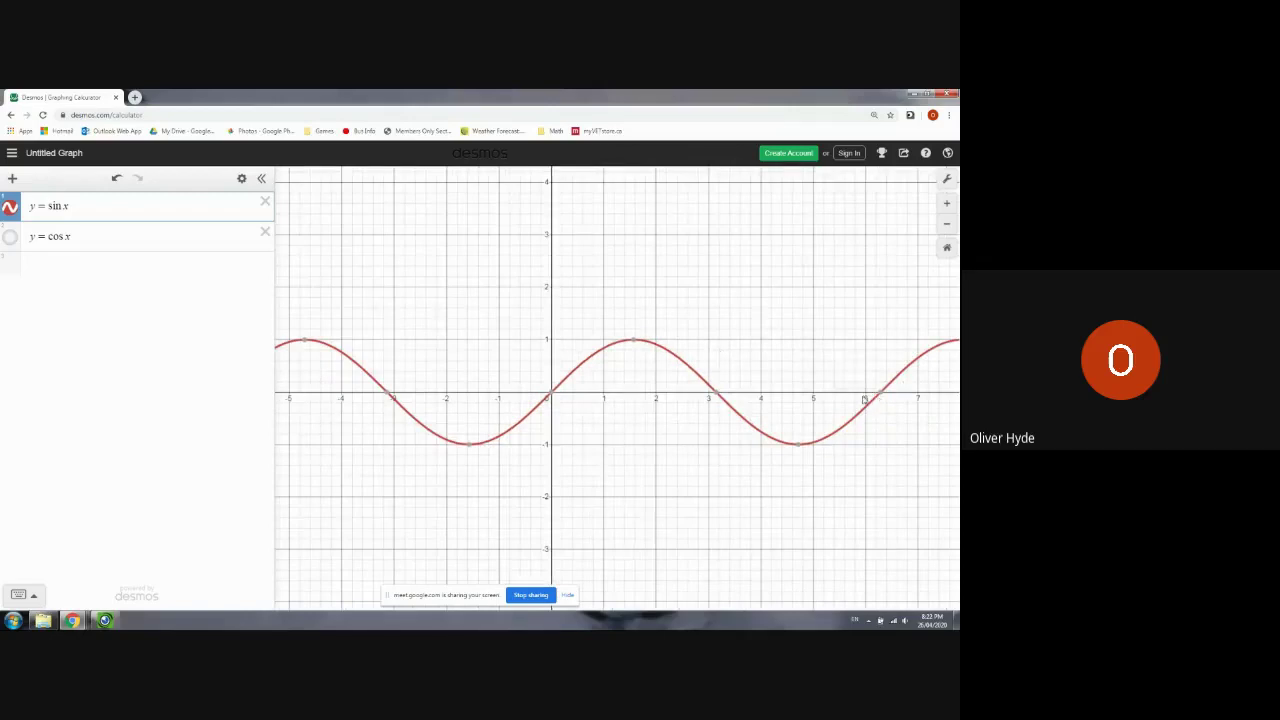
left_click(722, 347)
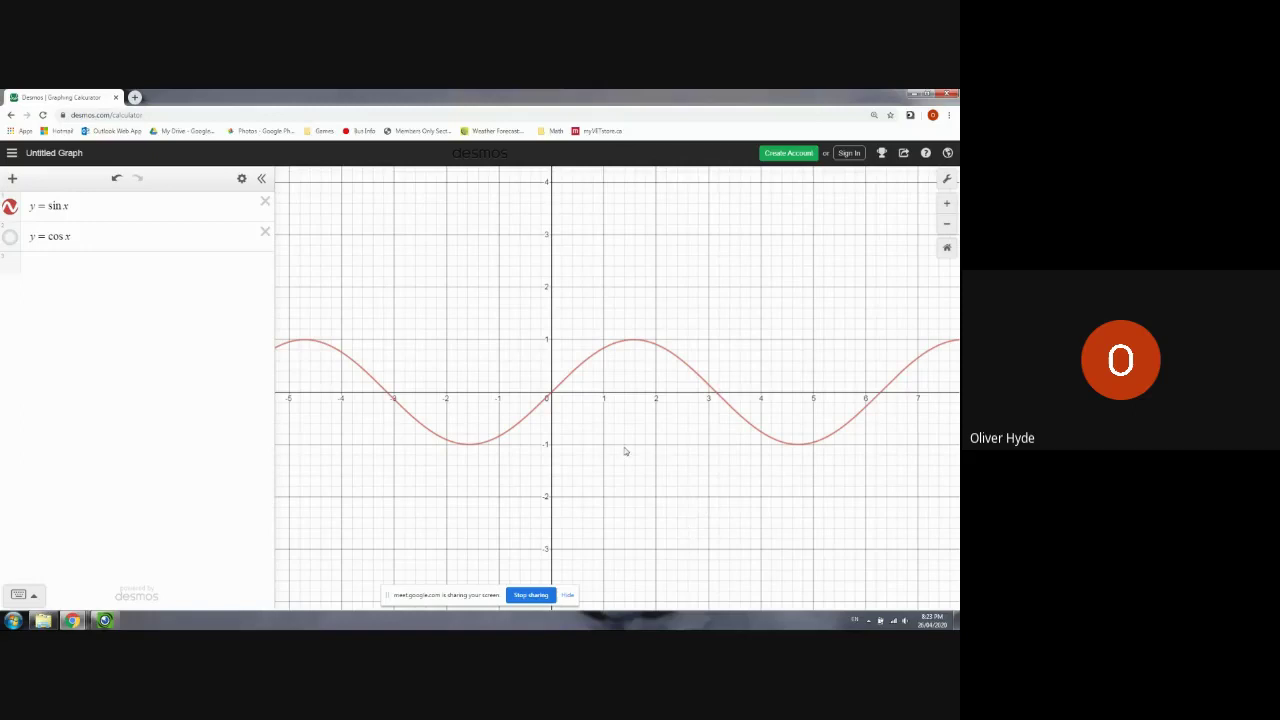
- Turn on projector mode and switch the angle measure to degrees in Graph Settings
left_click(946, 178)
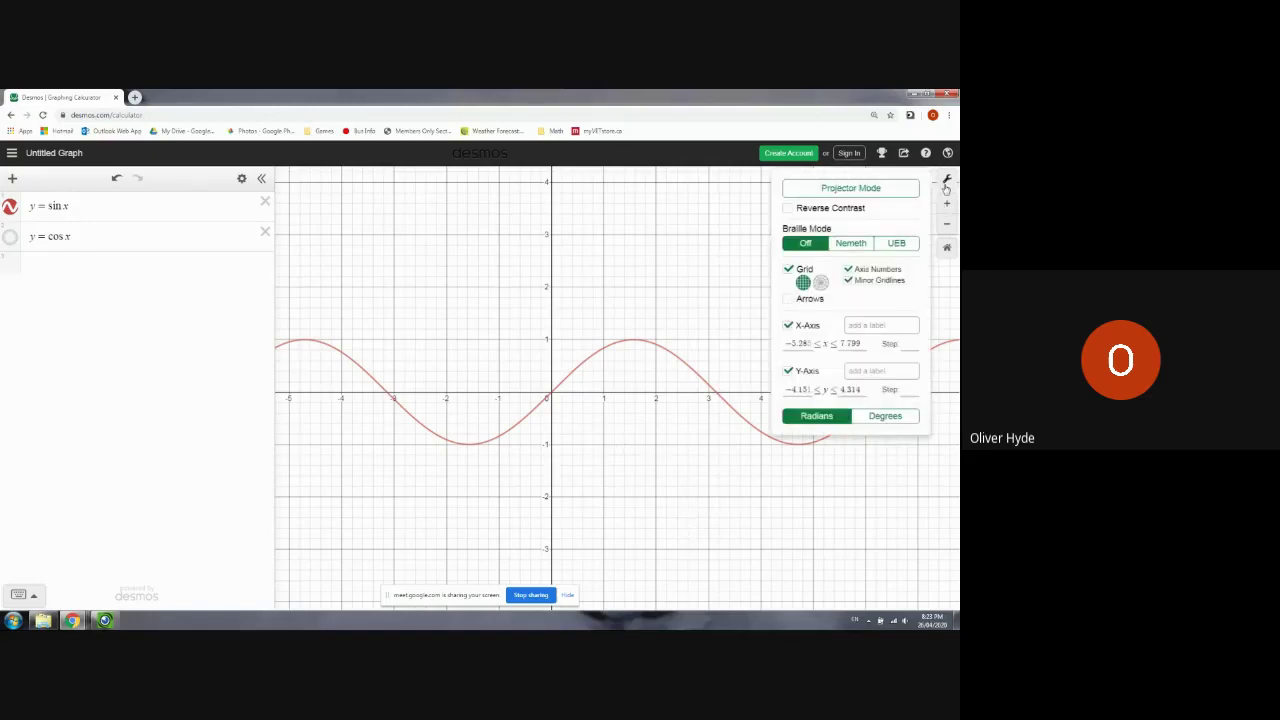
left_click(855, 189)
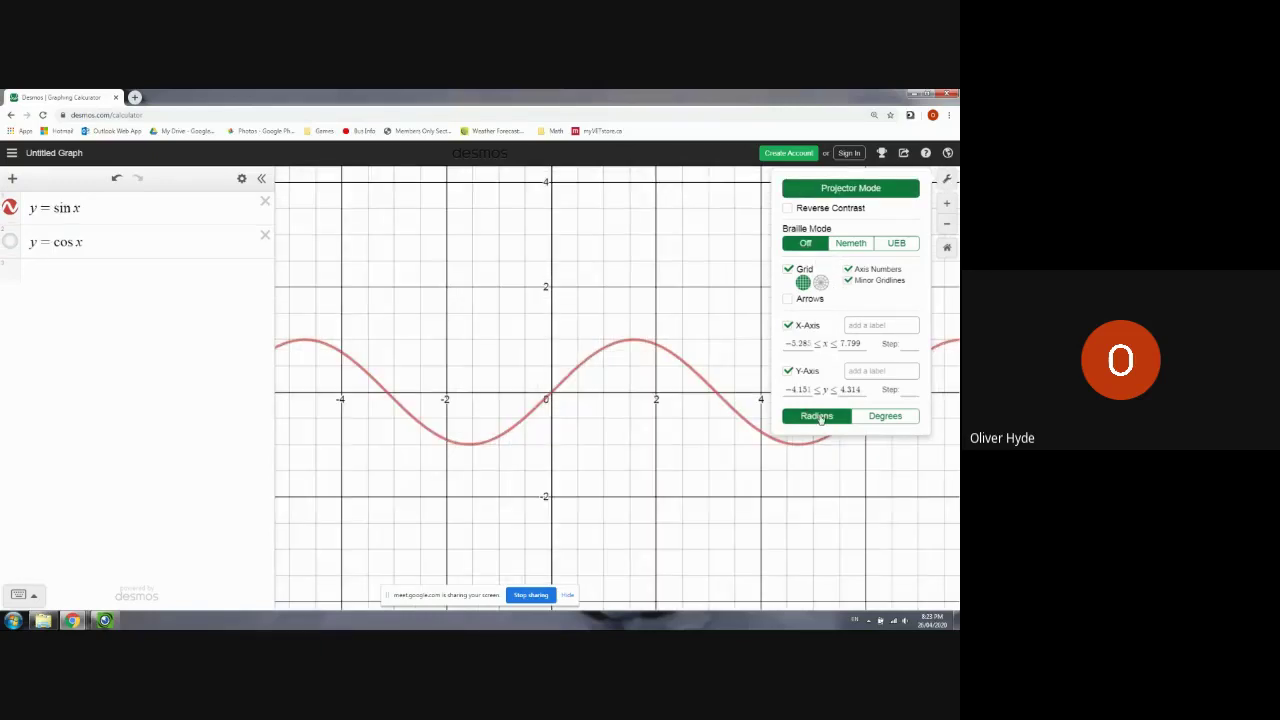
left_click(881, 418)
left_click(666, 448)
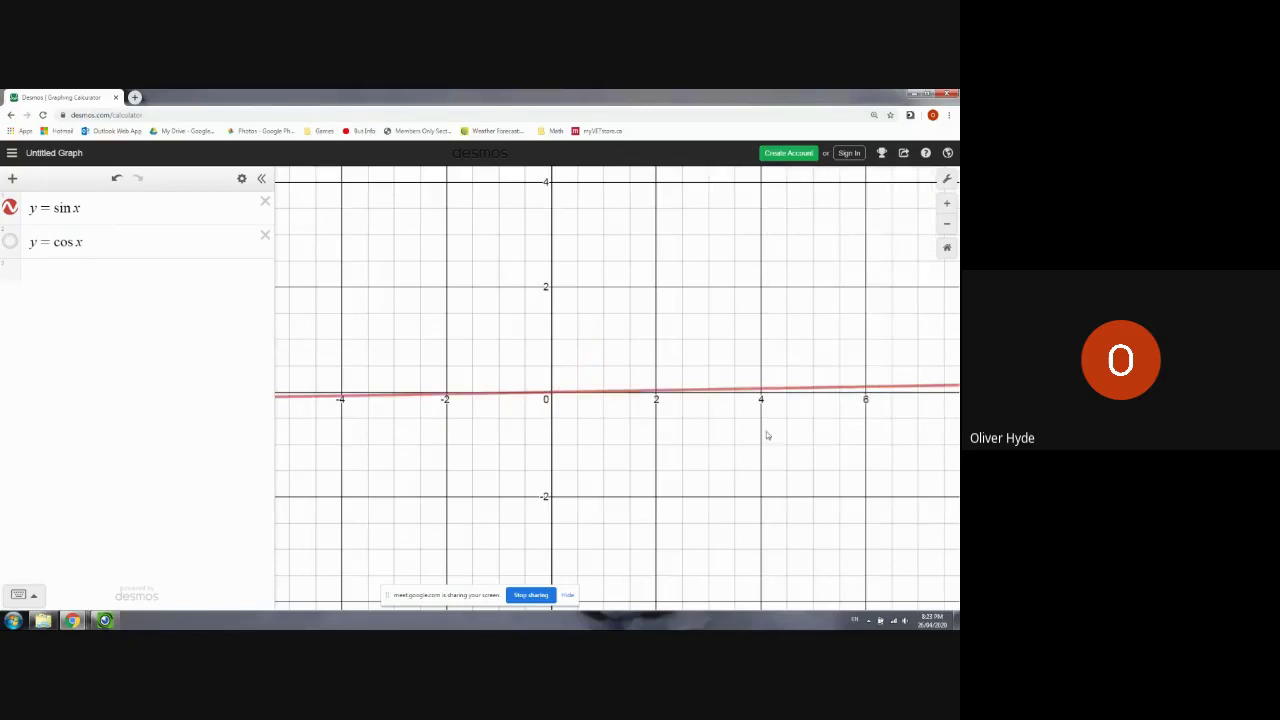
- Set the x-axis range to -360 to 360 and the y-axis range to -2 to 2
left_click(947, 179)
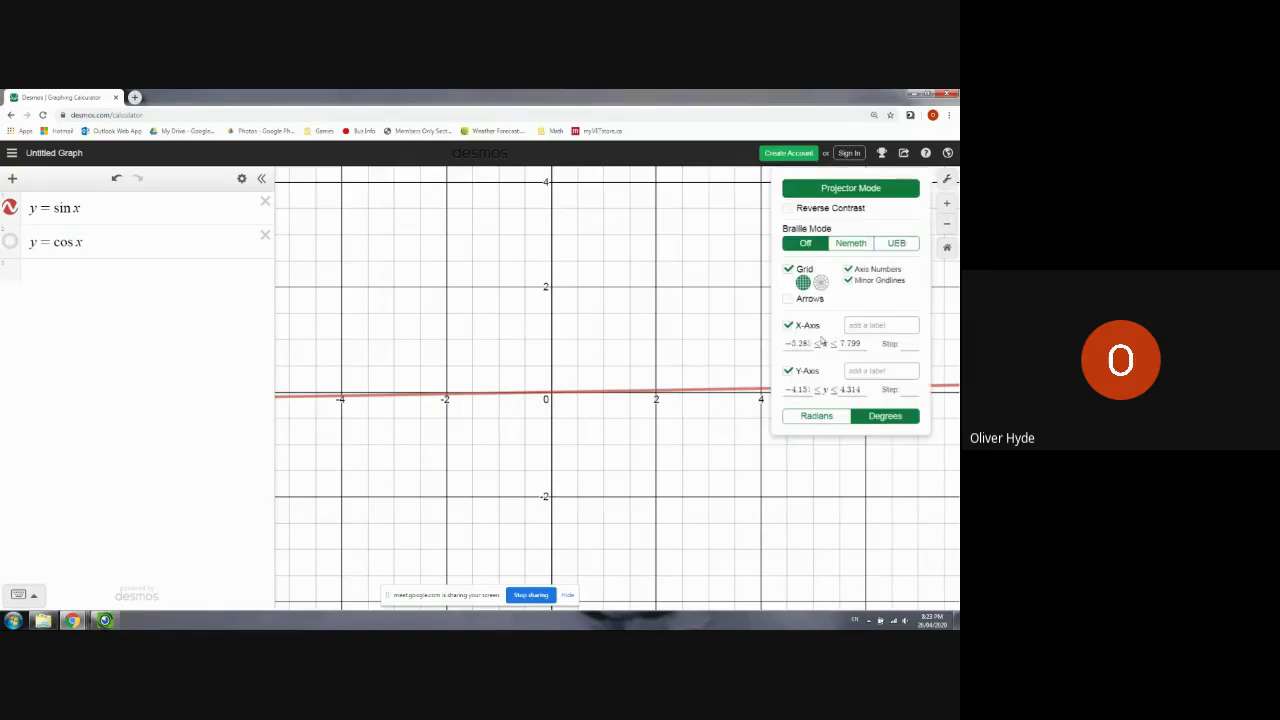
left_click_drag(812, 343, 780, 348)
type("-360")
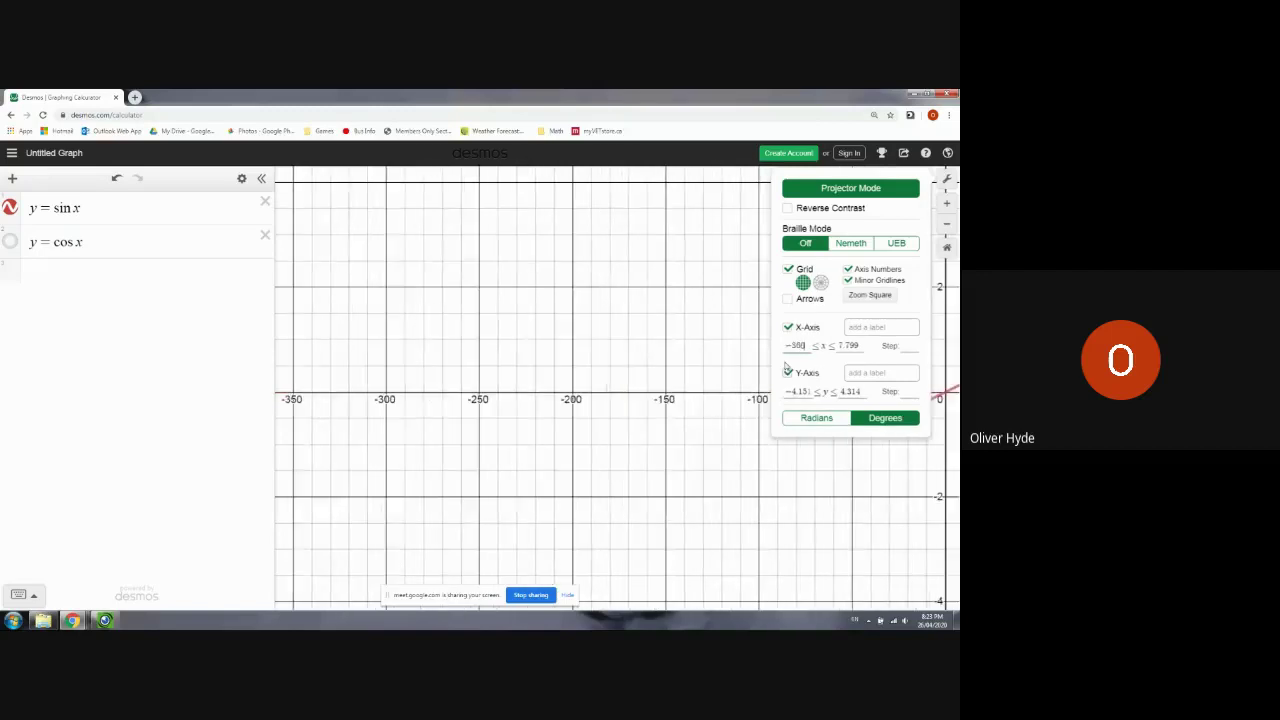
key("Tab")
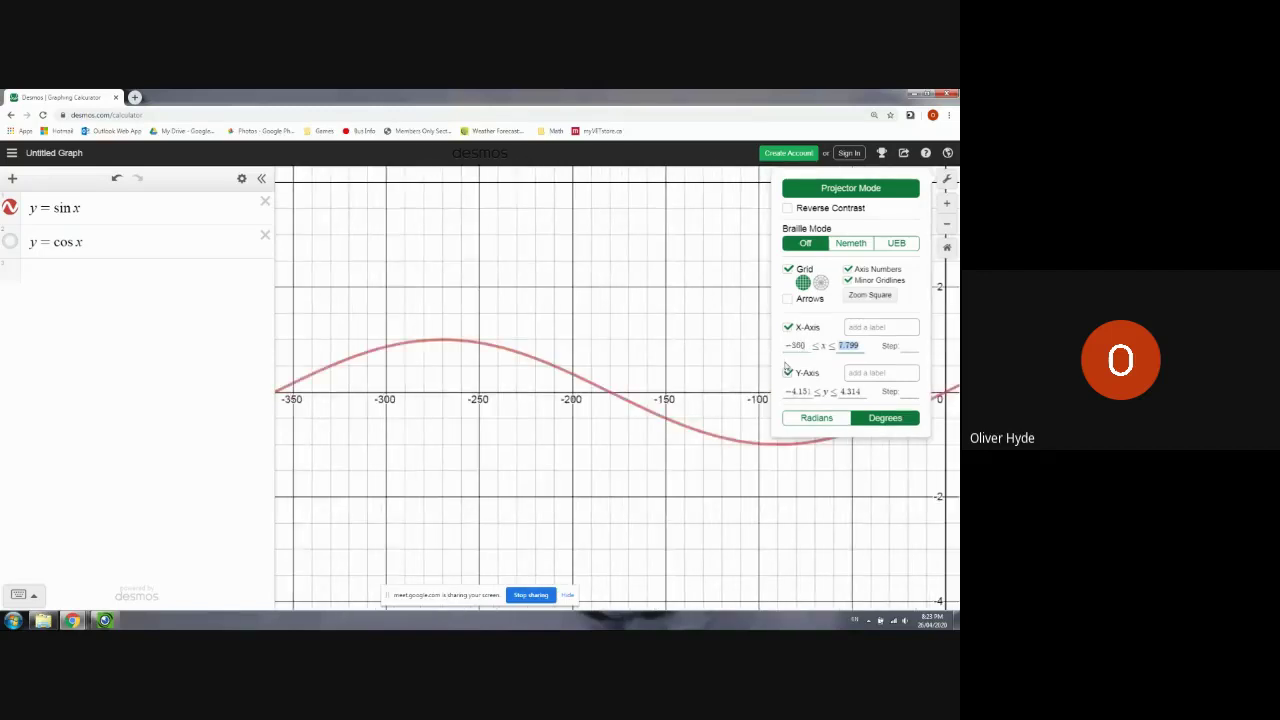
type("360")
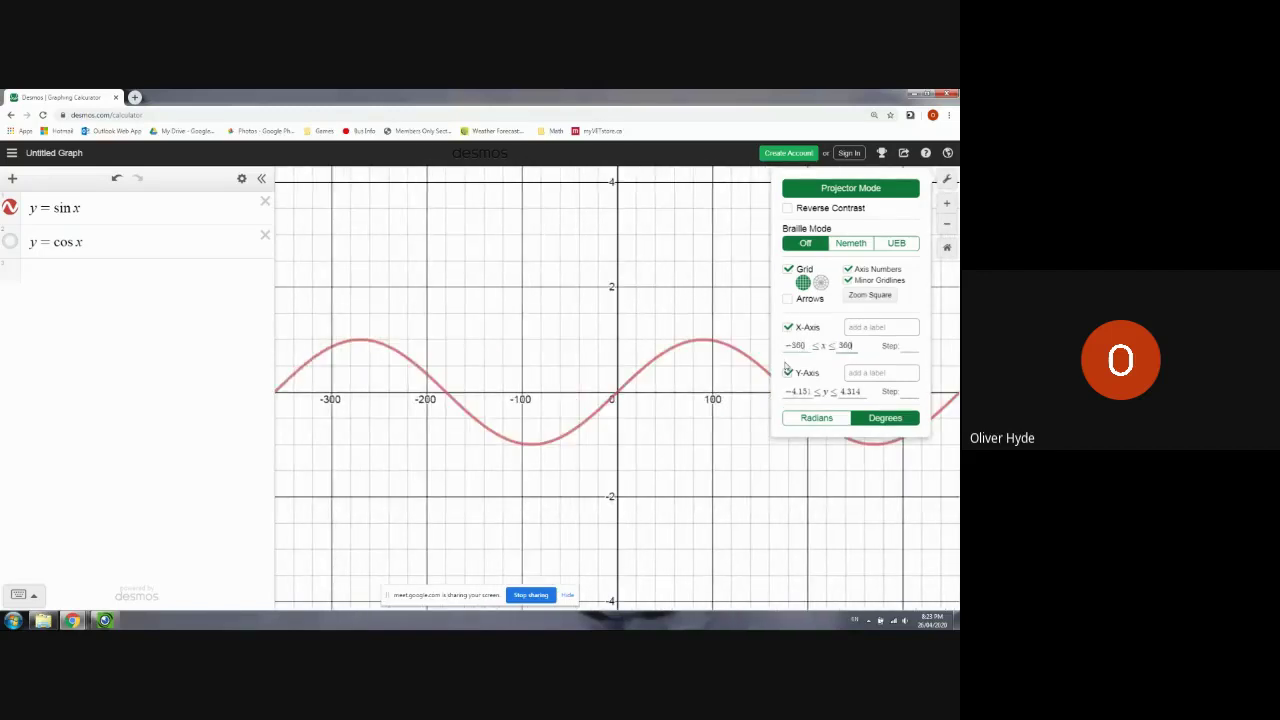
key("Tab")
key("Tab")
key("Tab")
key("Tab")
type("-2")
key("Tab")
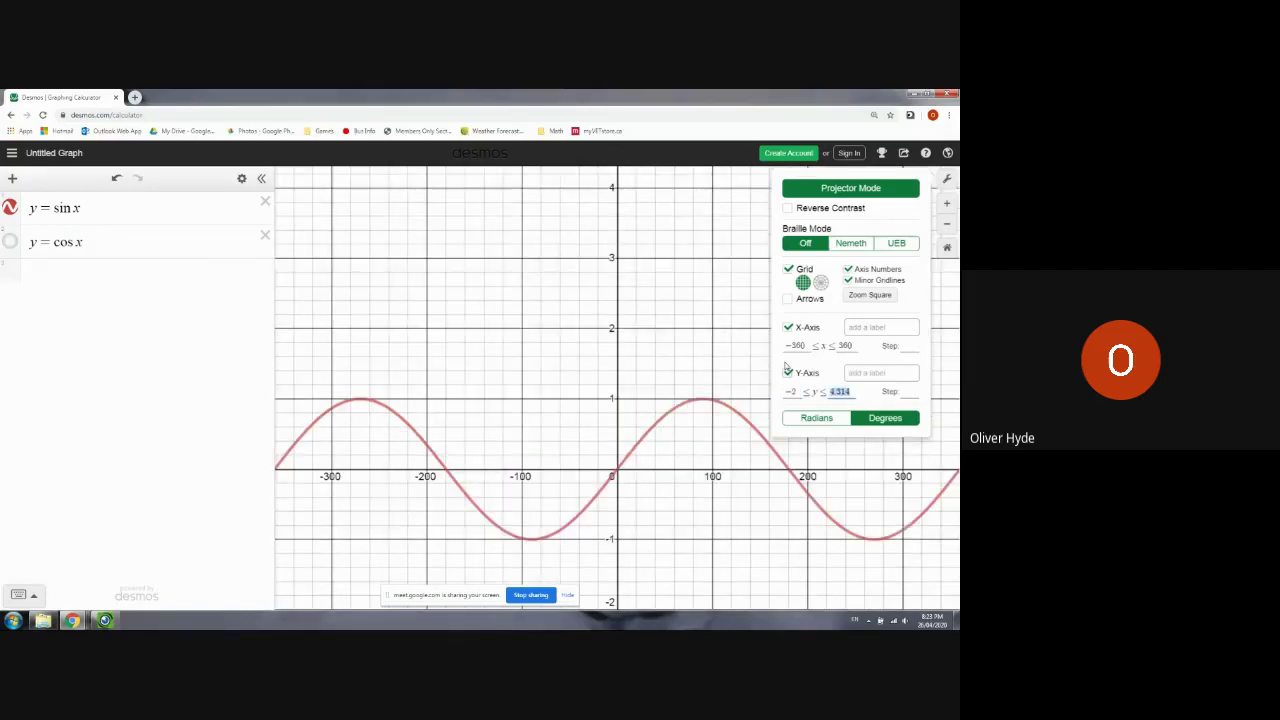
type("2")
left_click(688, 377)
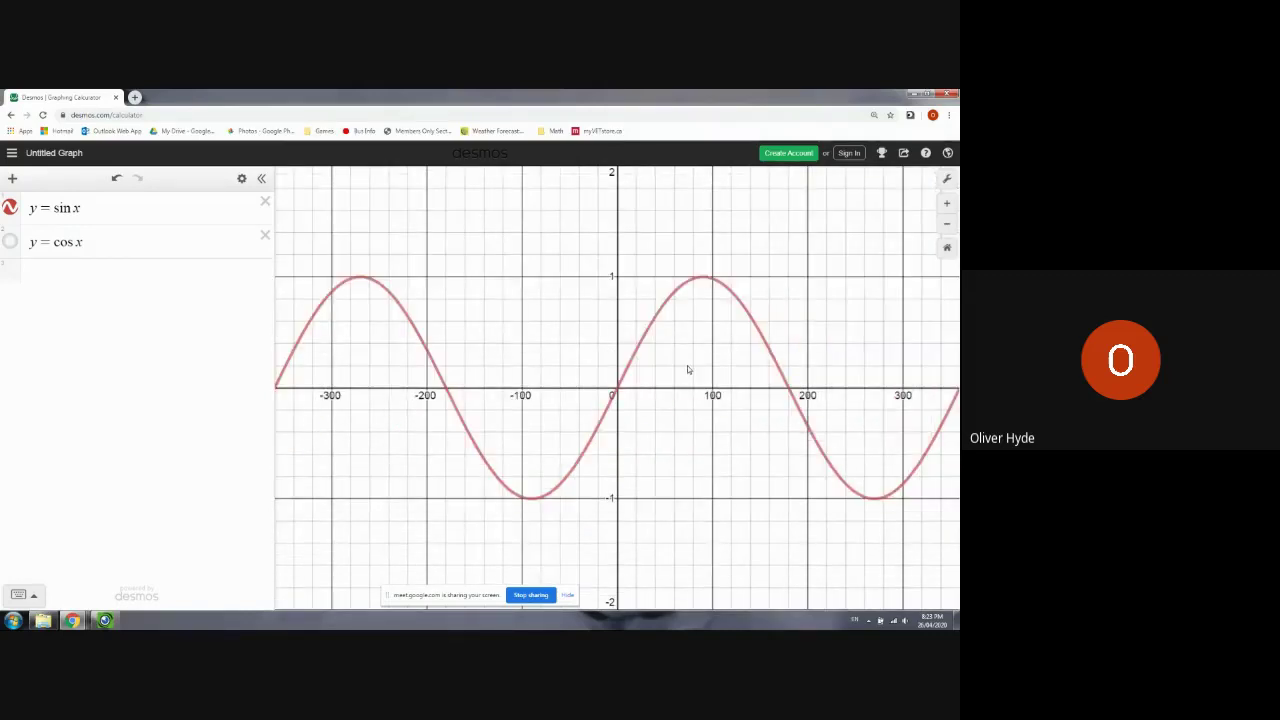
- Pan and zoom the graph to bring the origin back into view
left_click_drag(688, 369, 503, 397)
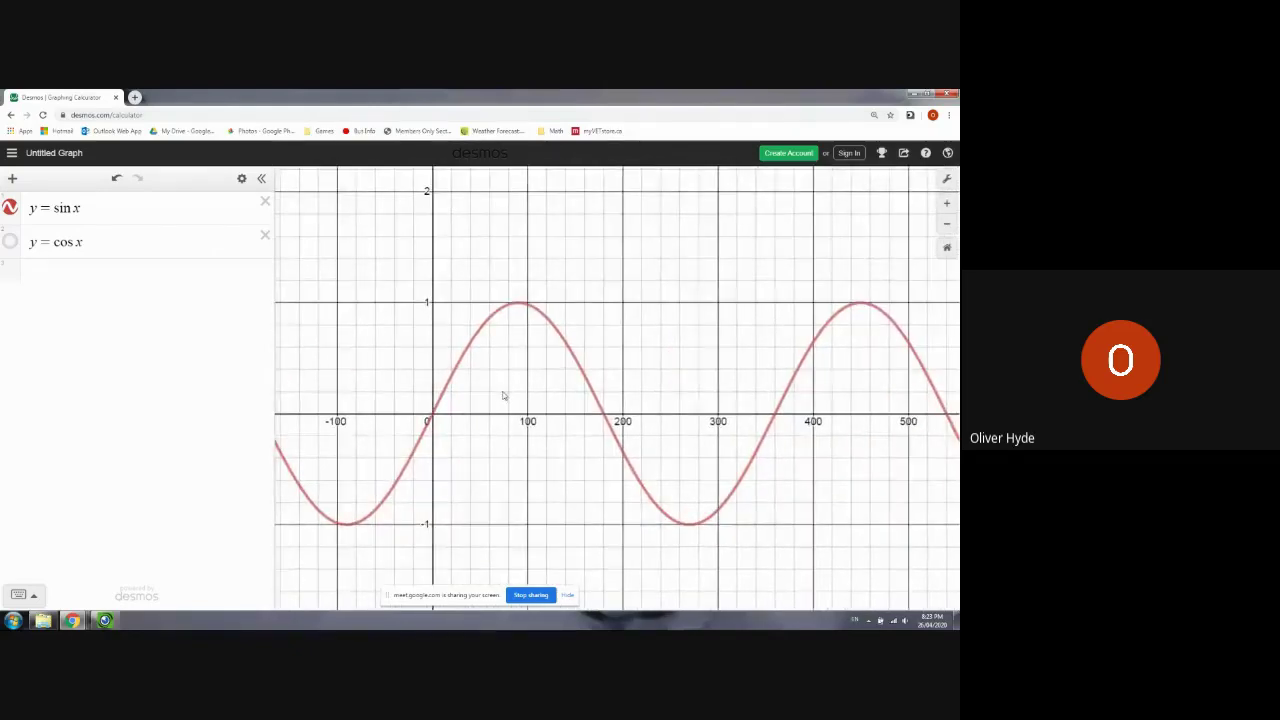
scroll(577, 471, "down", 2)
left_click_drag(846, 500, 580, 498)
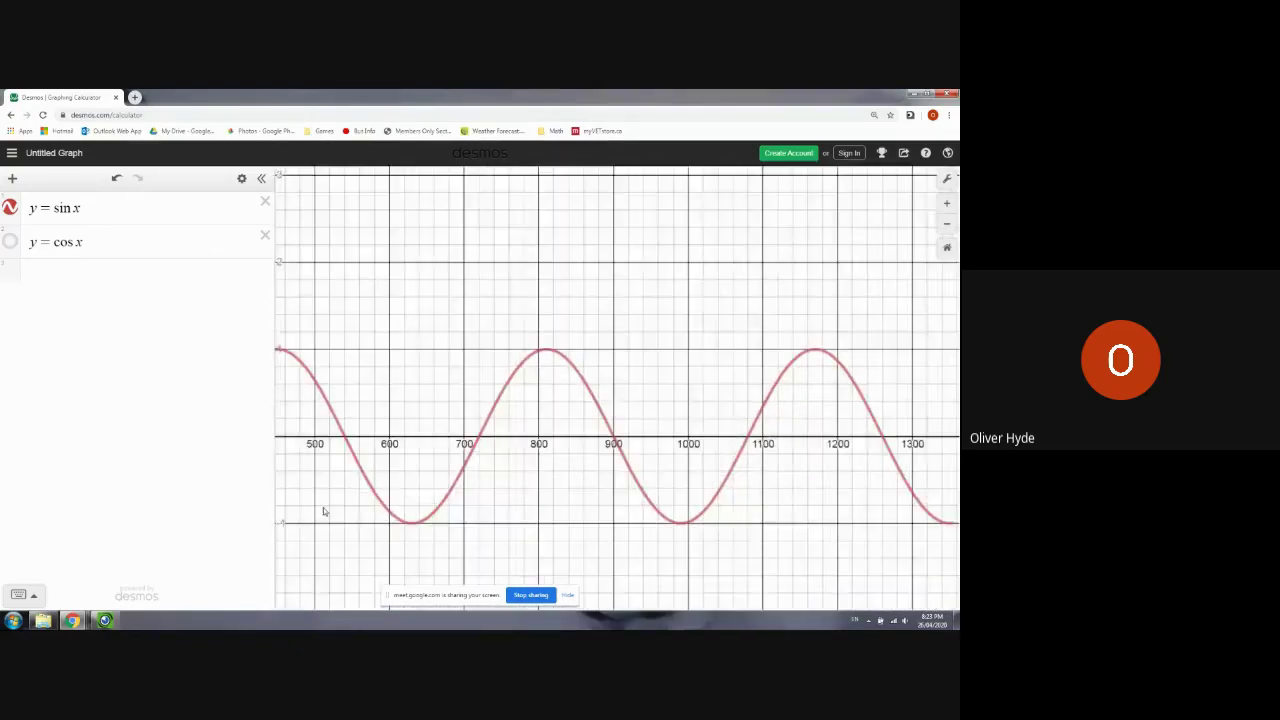
left_click_drag(323, 507, 561, 449)
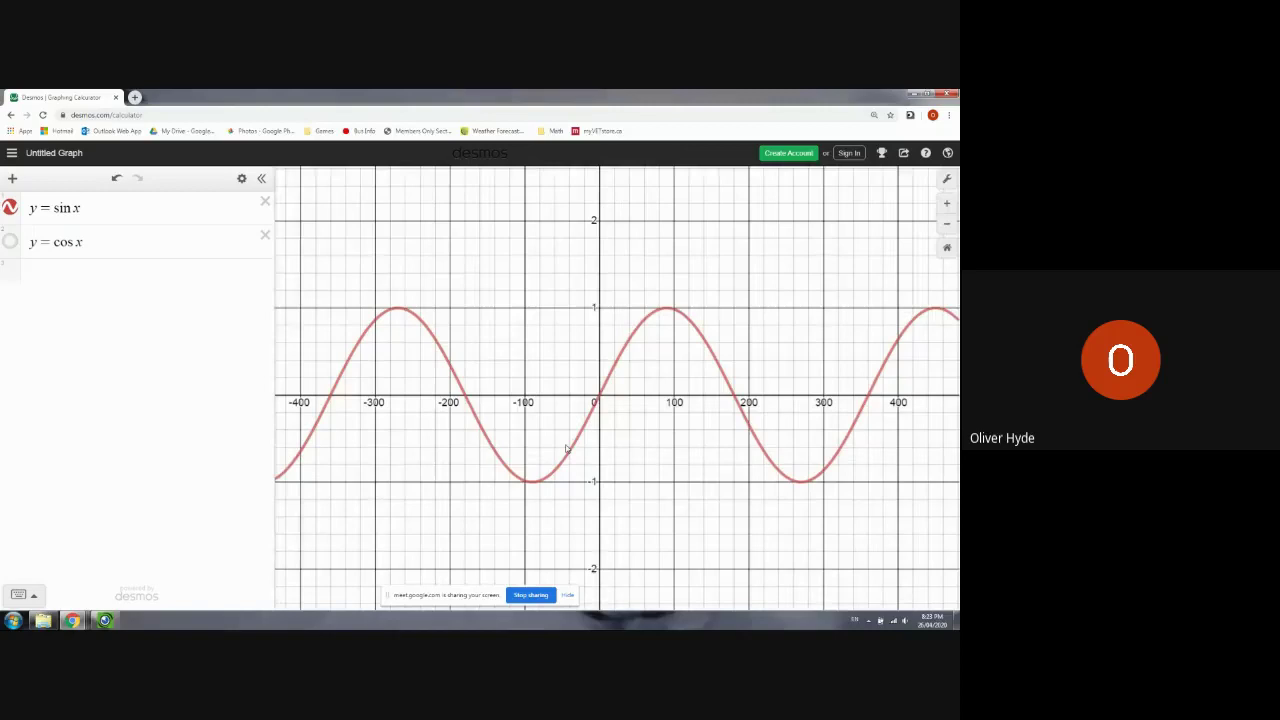
- Enter 90 as the x-axis step, then zoom and pan to centre the origin
left_click(946, 179)
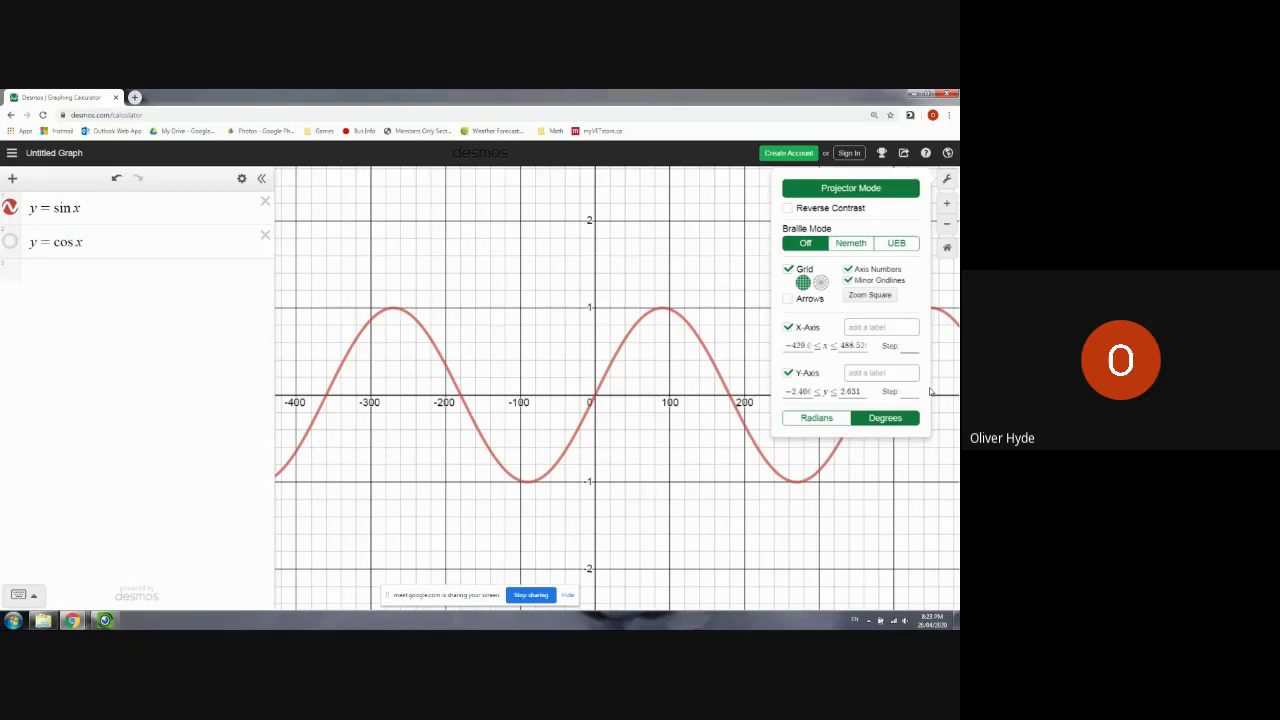
type("90")
left_click(663, 428)
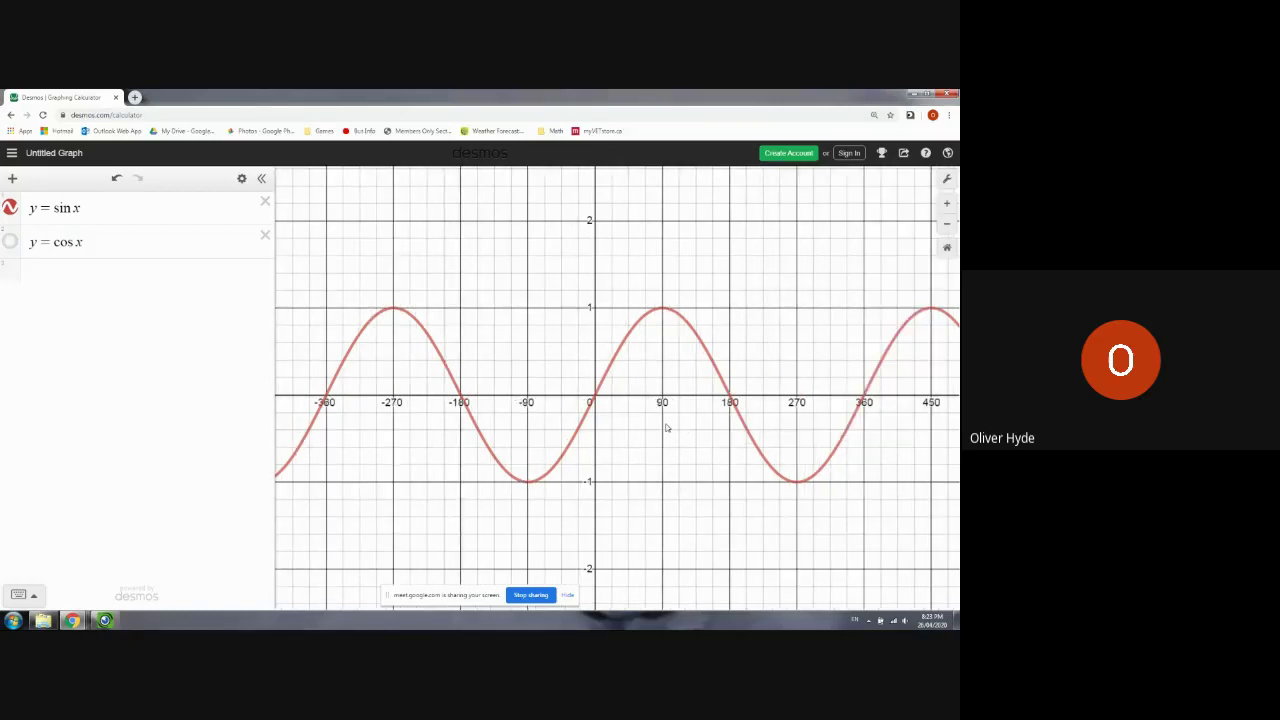
scroll(654, 420, "up", 2)
left_click_drag(623, 357, 622, 377)
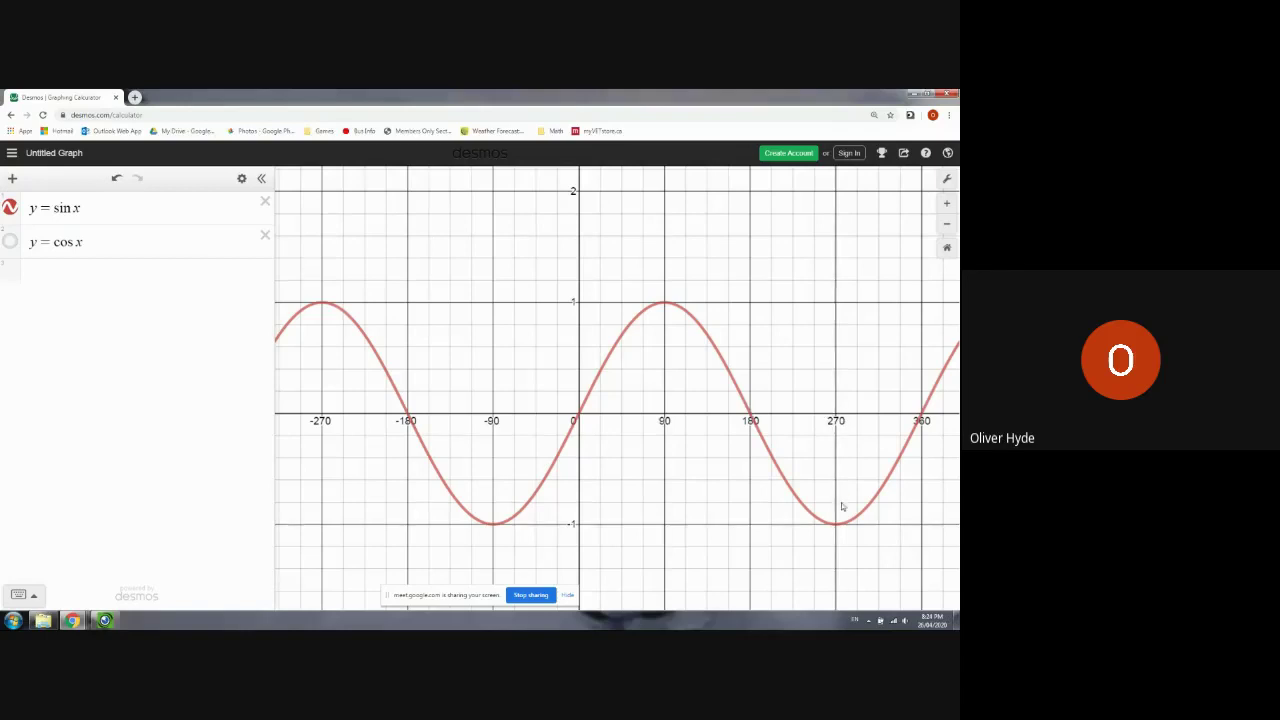
left_click_drag(846, 480, 820, 487)
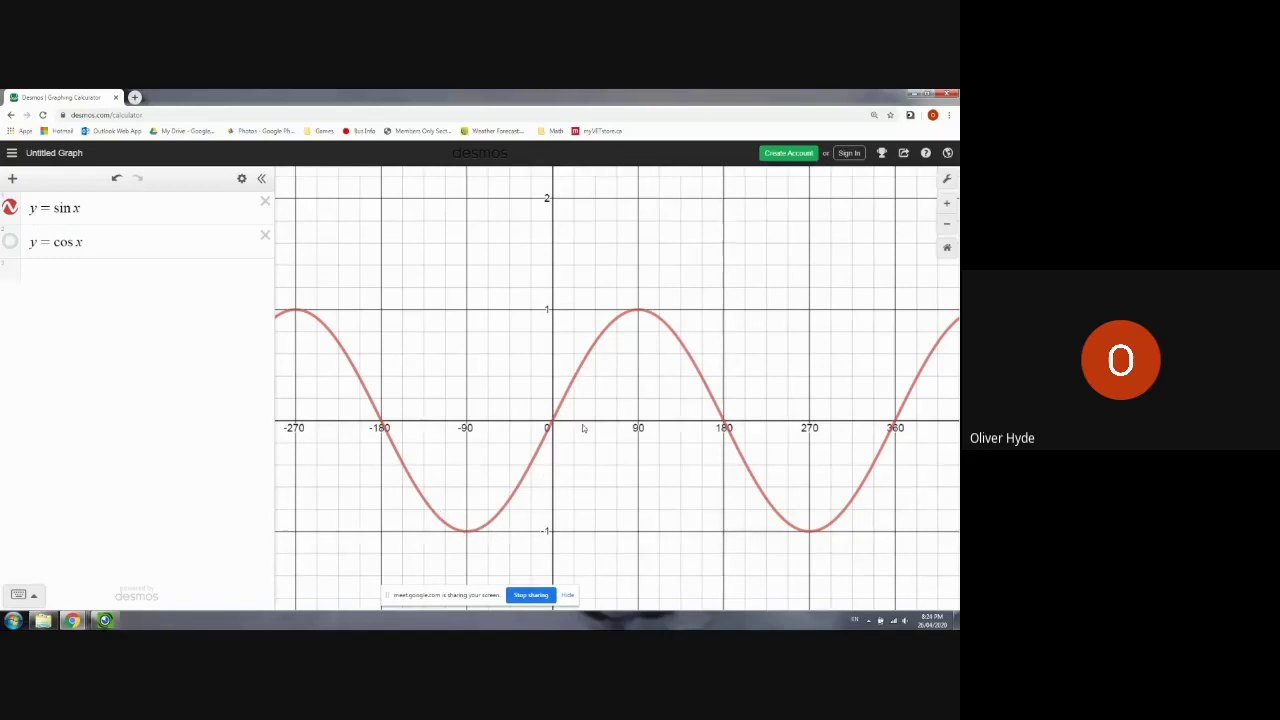
scroll(582, 448, "up", 3)
scroll(583, 454, "up", 1)
left_click_drag(640, 371, 670, 377)
scroll(670, 377, "down", 2)
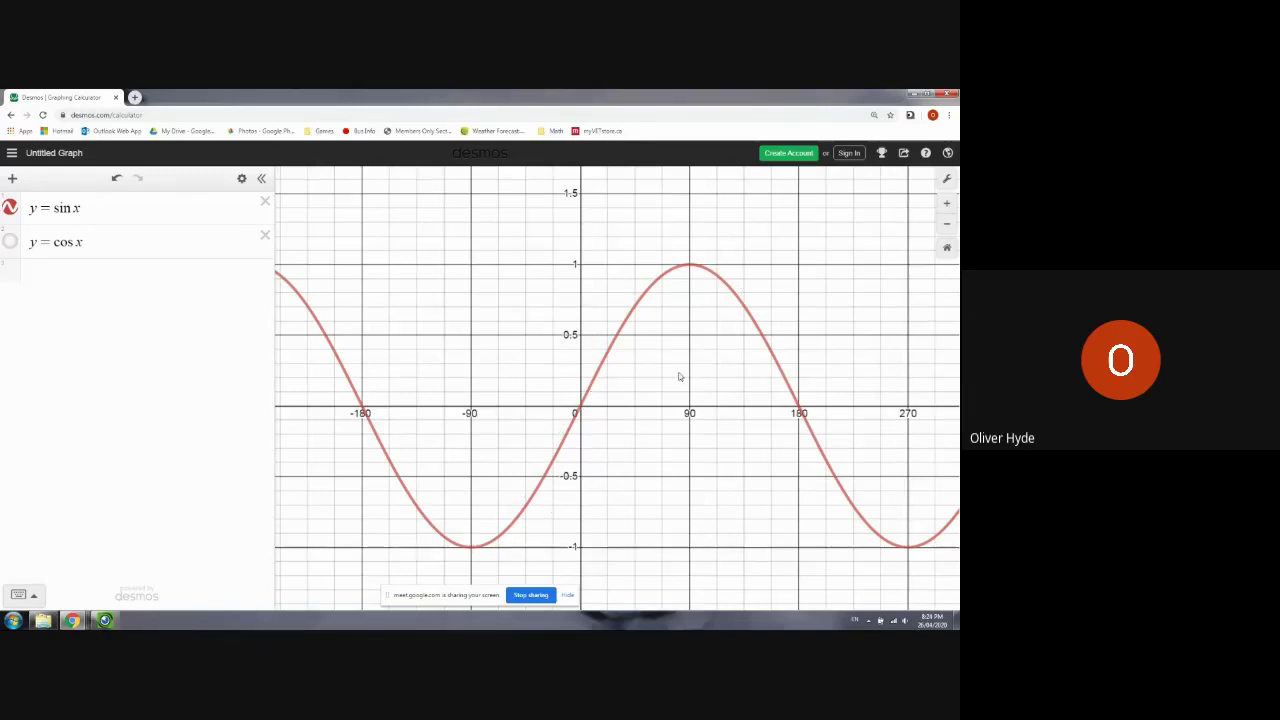
scroll(700, 455, "down", 3)
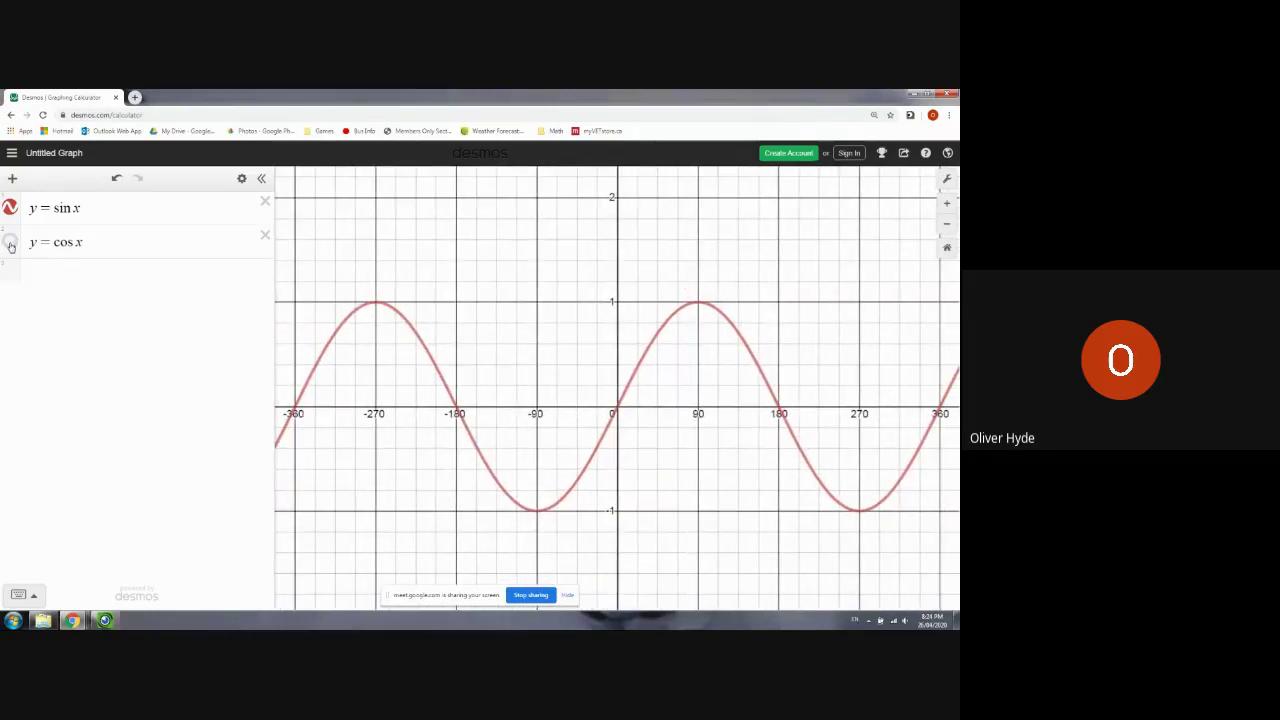
- Show the y = cos x curve again and pan the graph slightly left
left_click(10, 243)
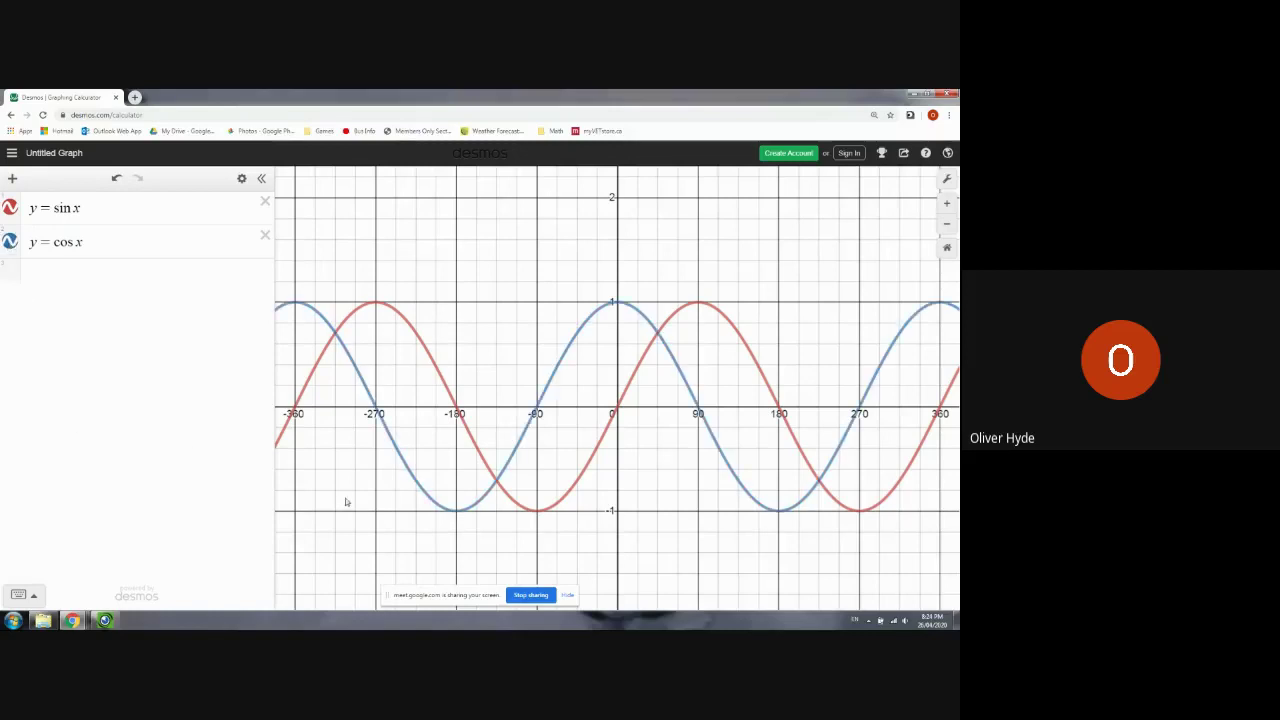
left_click_drag(659, 438, 629, 438)
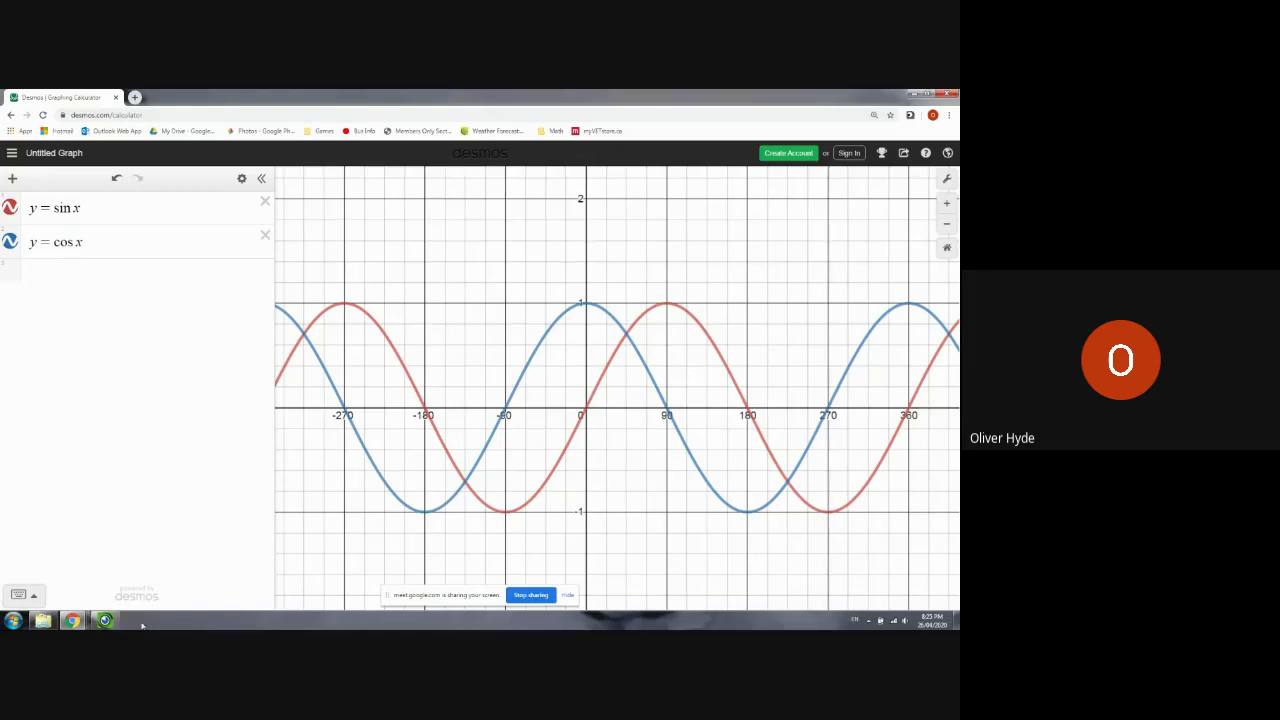
- Open the Visualizer camera view and maximize it to show the '5.3 The unit circle' notes
left_click(104, 620)
mouse_move(850, 160)
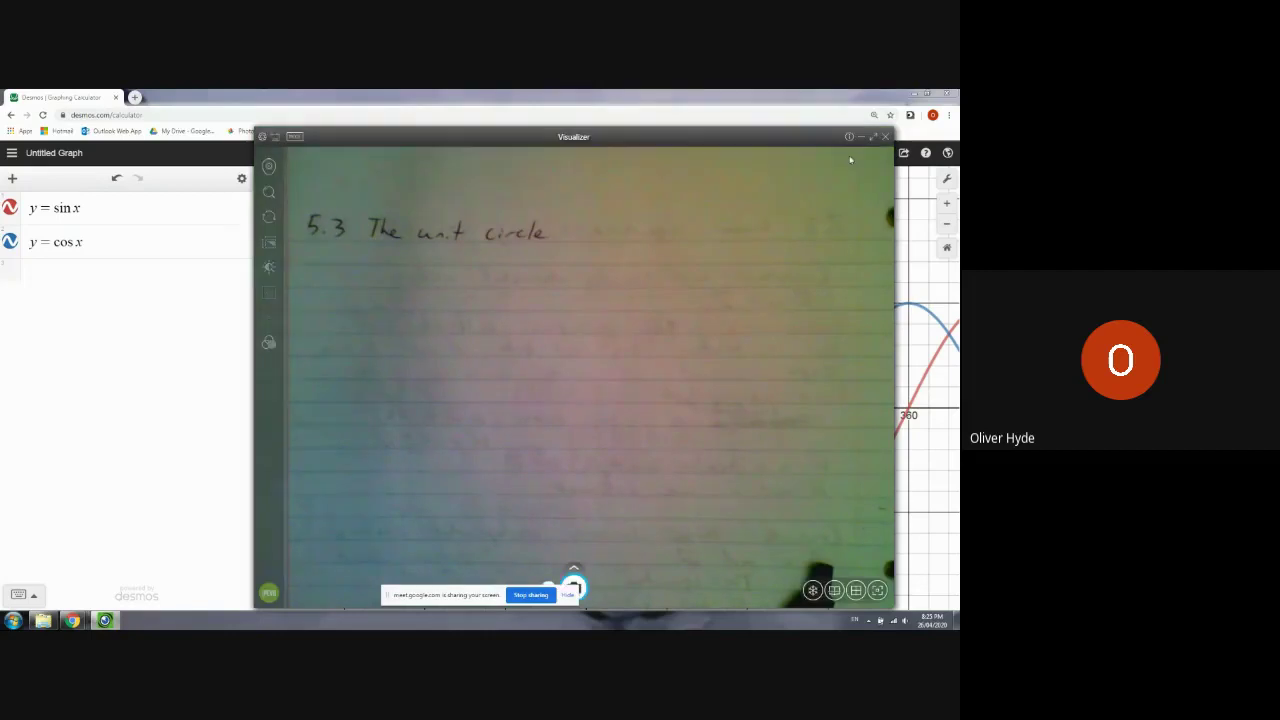
left_click(872, 137)
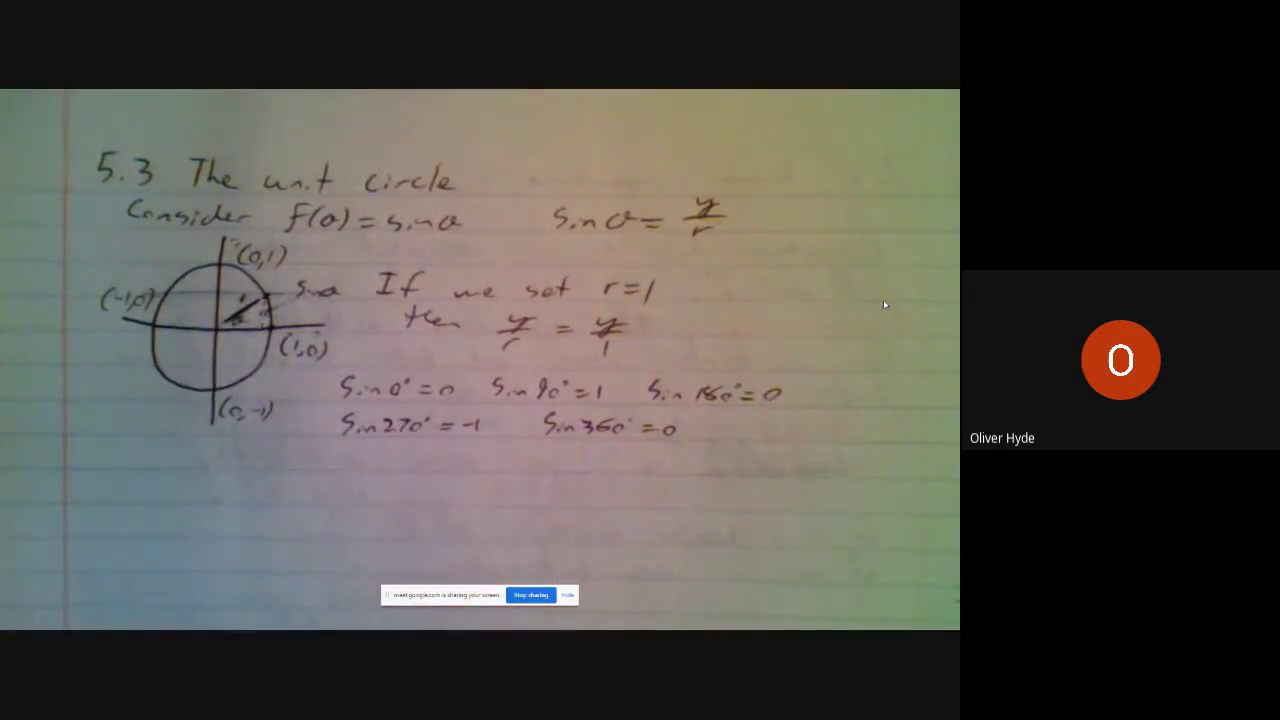
- Leave full screen, switch to Explorer, and open the 5.2c sine tracer sketch
key("Escape")
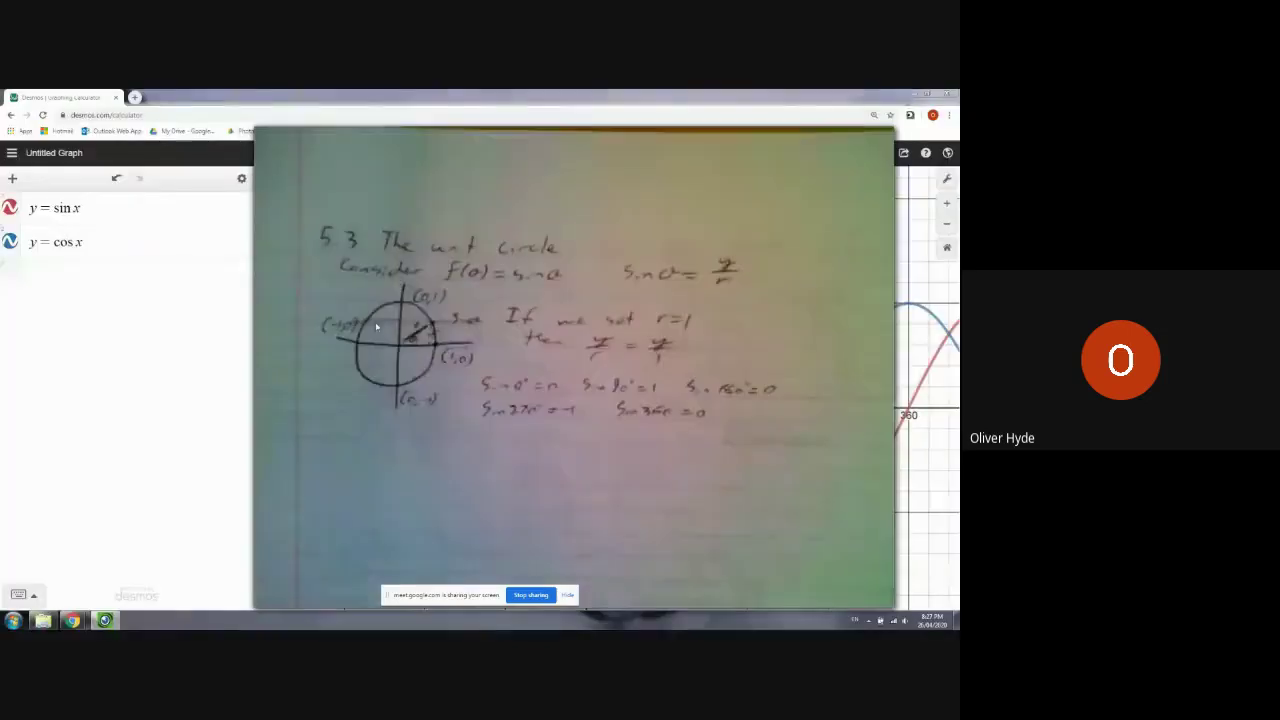
key("alt+Tab")
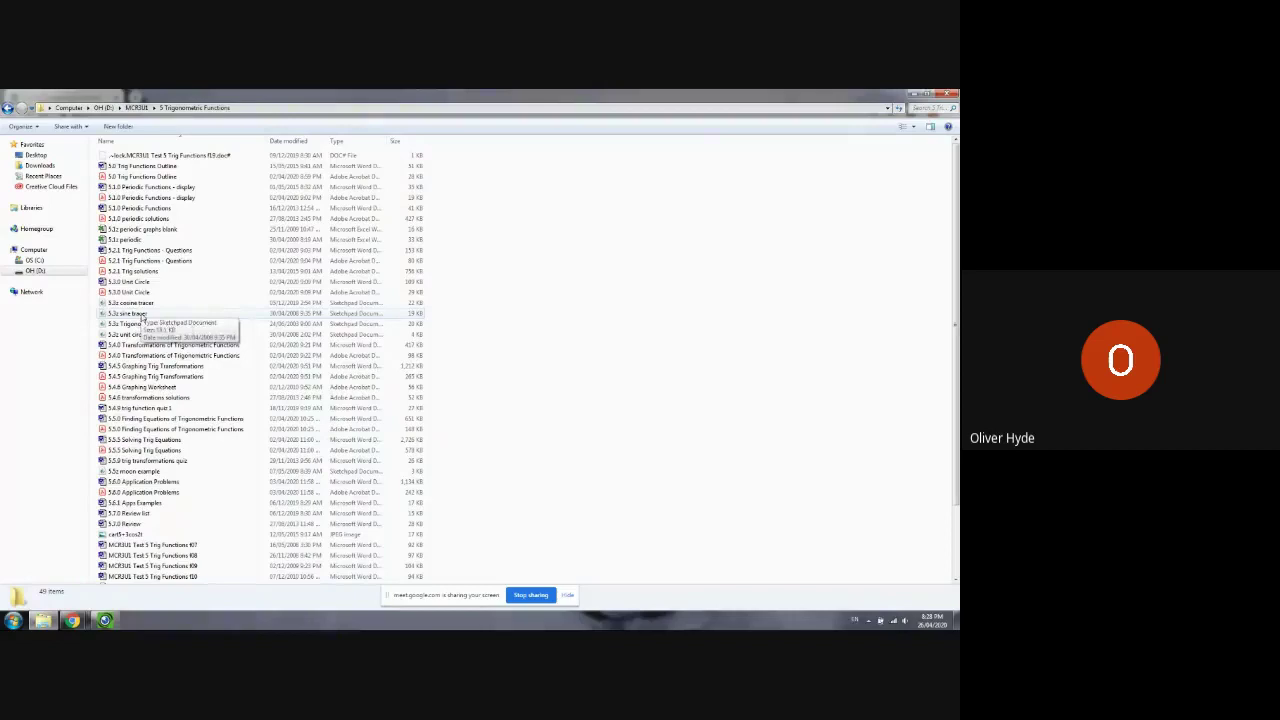
double_click(140, 314)
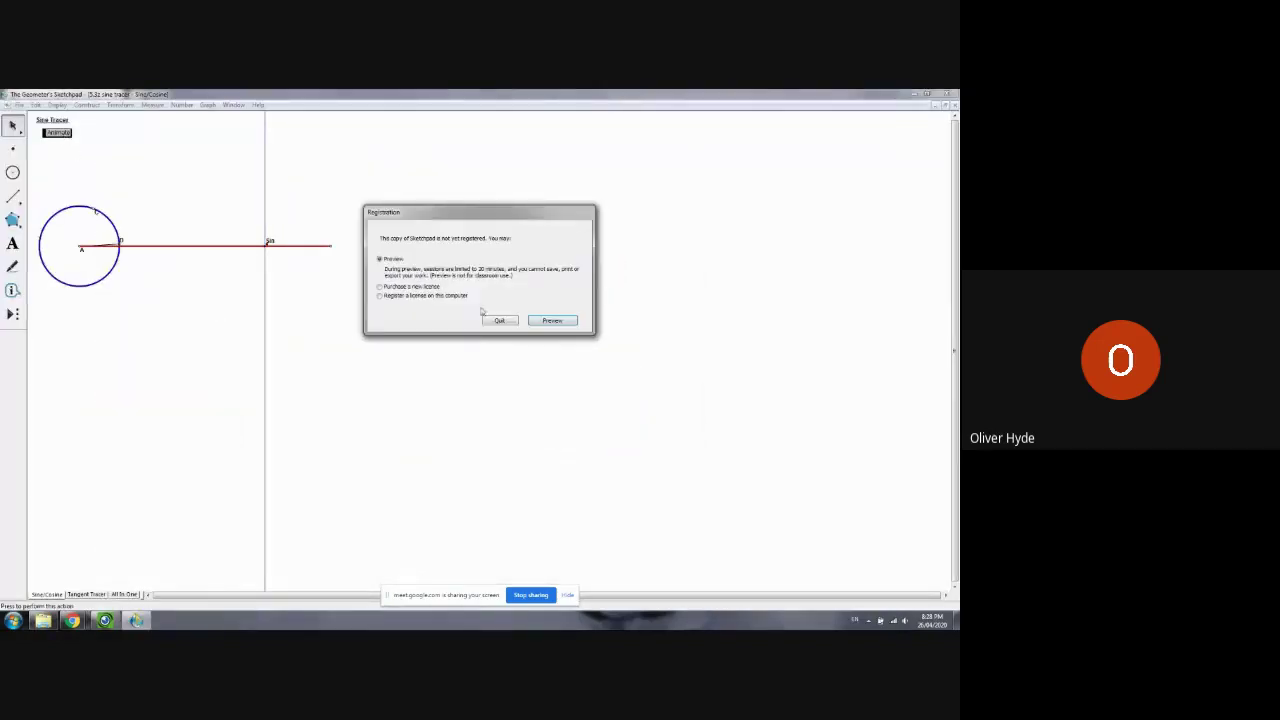
- Continue in preview mode and move the sine-tracer construction down and right
left_click(553, 321)
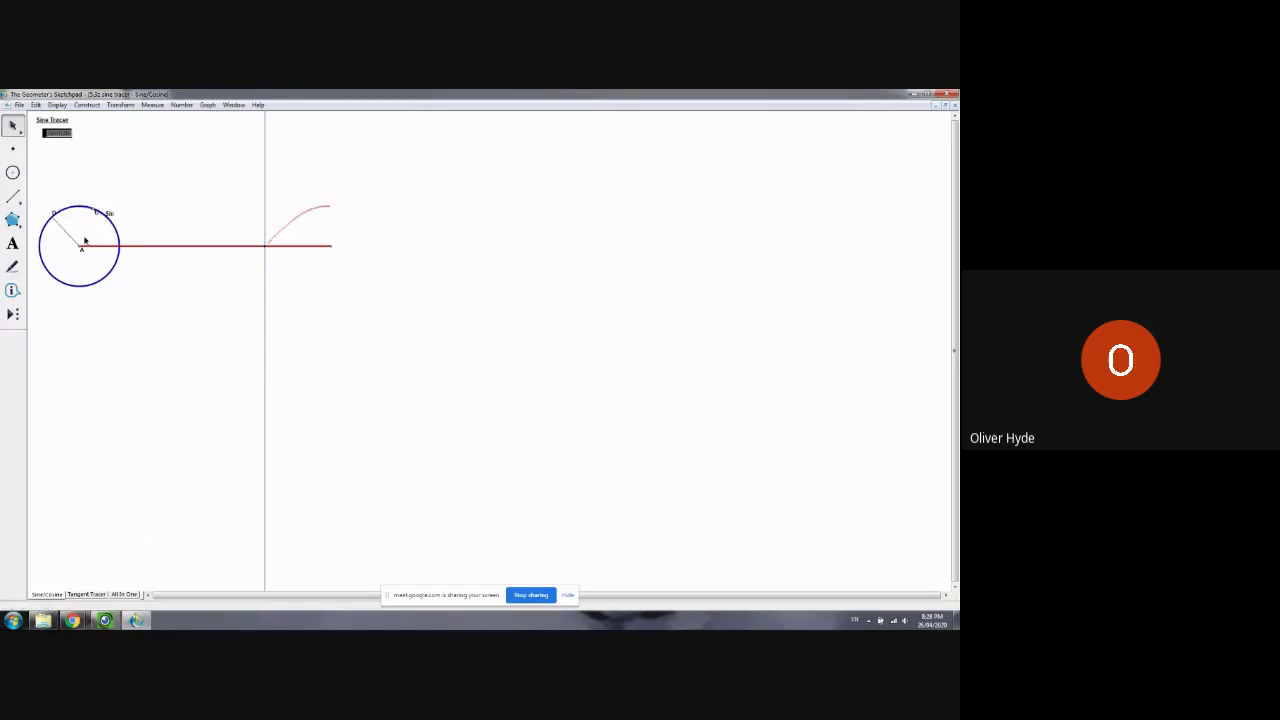
left_click_drag(100, 210, 294, 243)
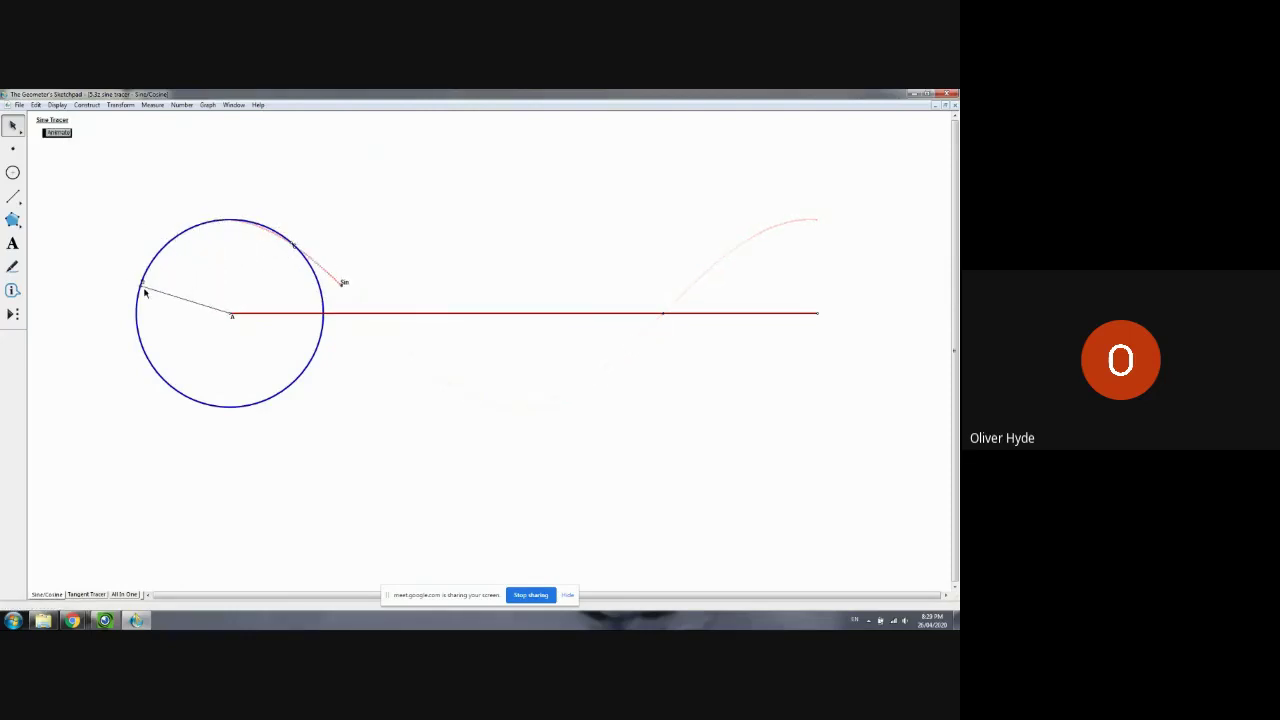
- Sweep point D around the circle, then close the sketch and open the cosine tracer
mouse_move(145, 286)
left_mouse_down()
mouse_move(143, 311)
mouse_move(177, 363)
mouse_move(269, 371)
mouse_move(318, 291)
mouse_move(304, 273)
mouse_move(306, 311)
mouse_move(296, 267)
mouse_move(311, 311)
mouse_move(295, 267)
mouse_move(237, 240)
mouse_move(293, 278)
left_mouse_up()
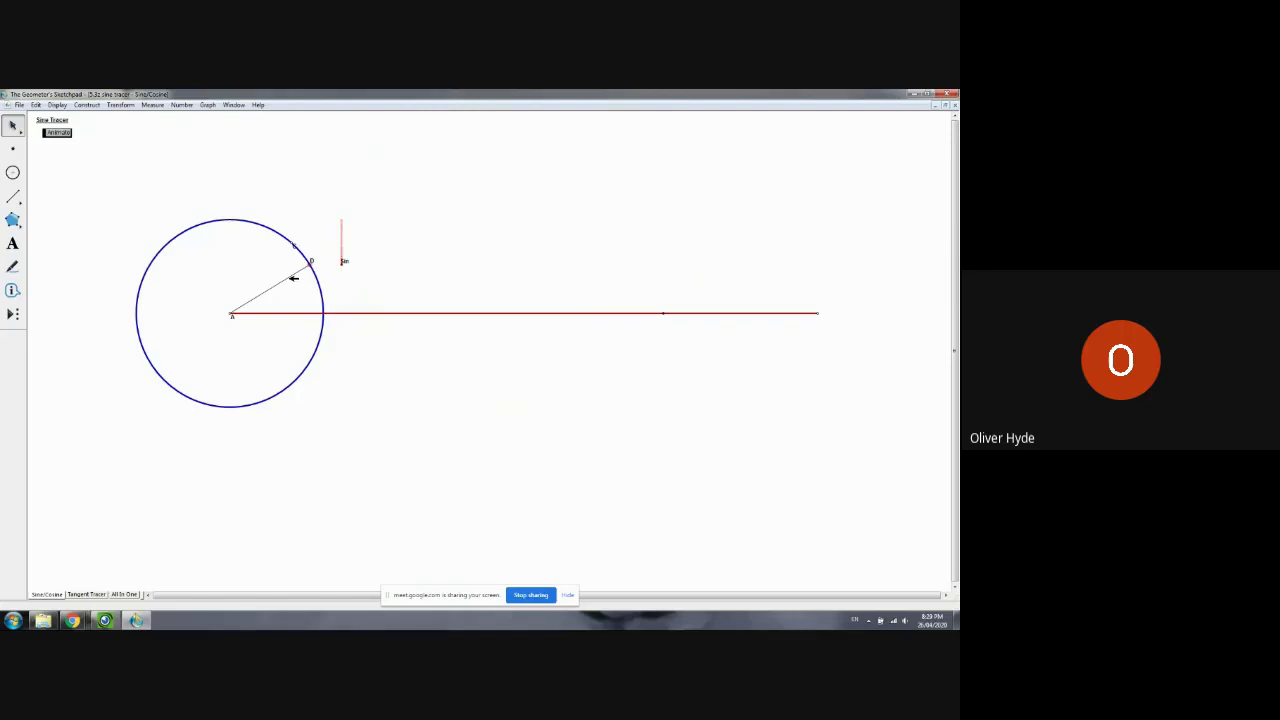
left_click_drag(291, 278, 165, 263)
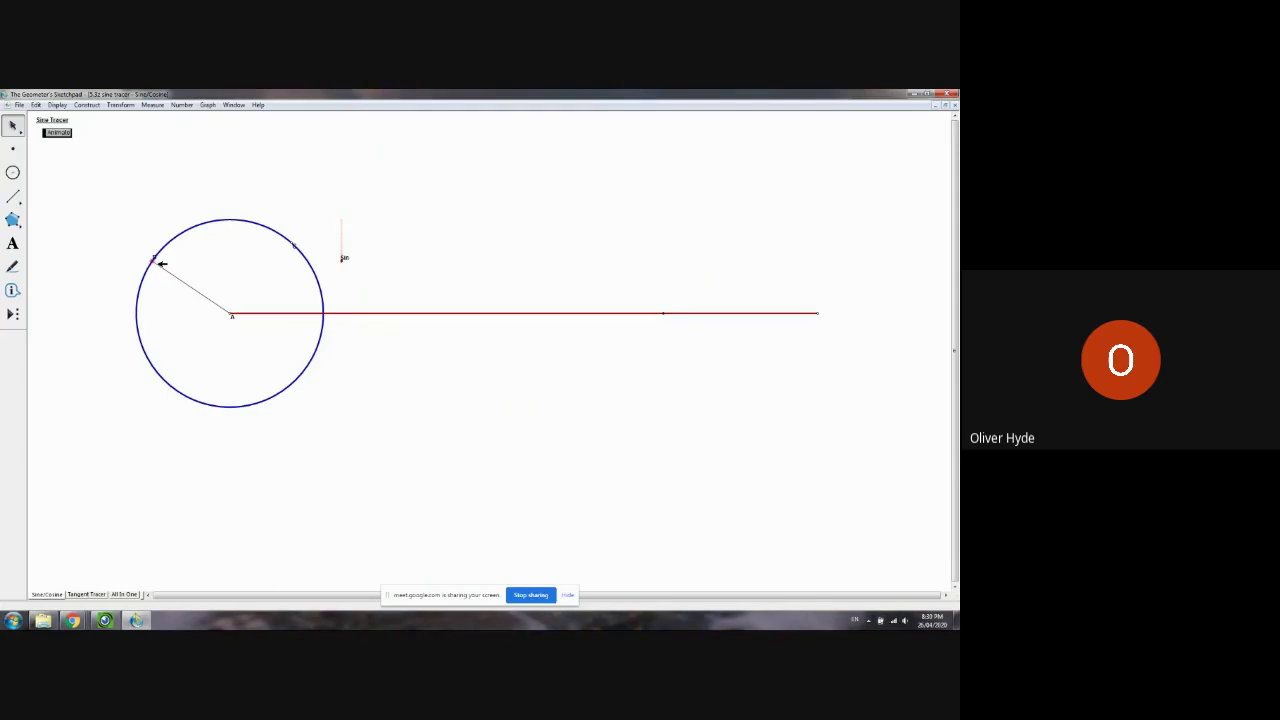
left_click_drag(160, 265, 140, 311)
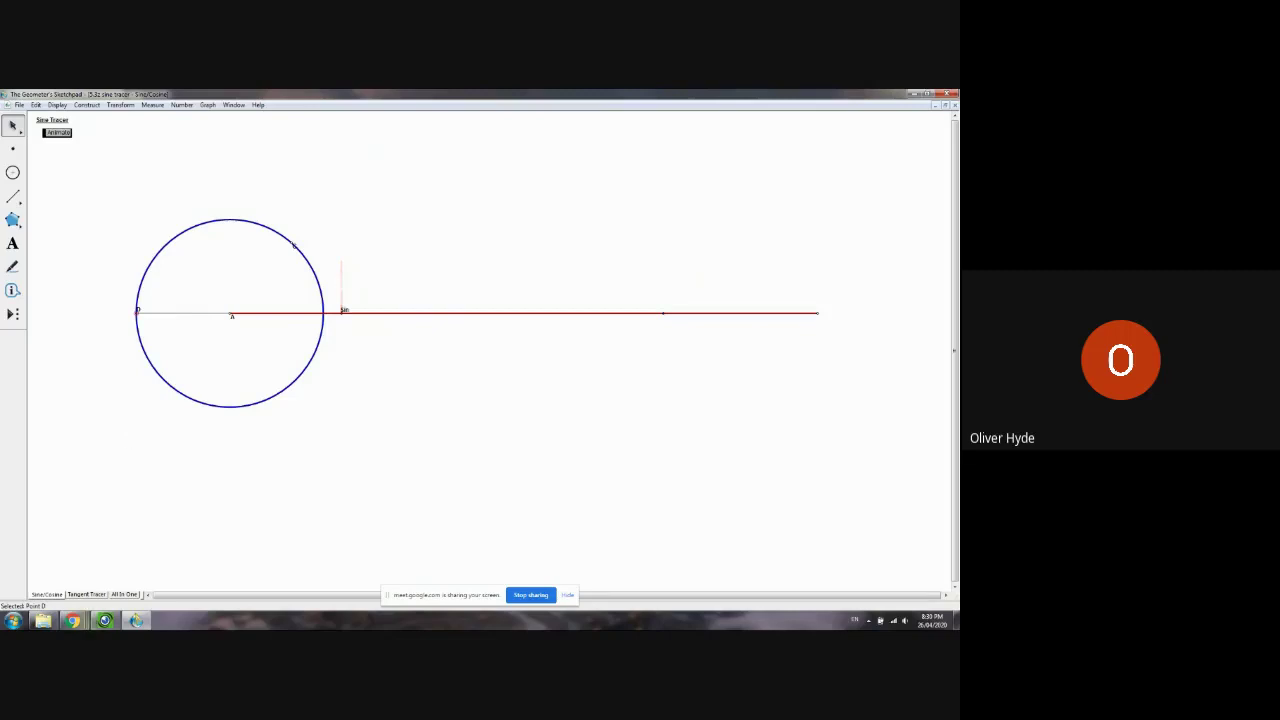
left_click(953, 96)
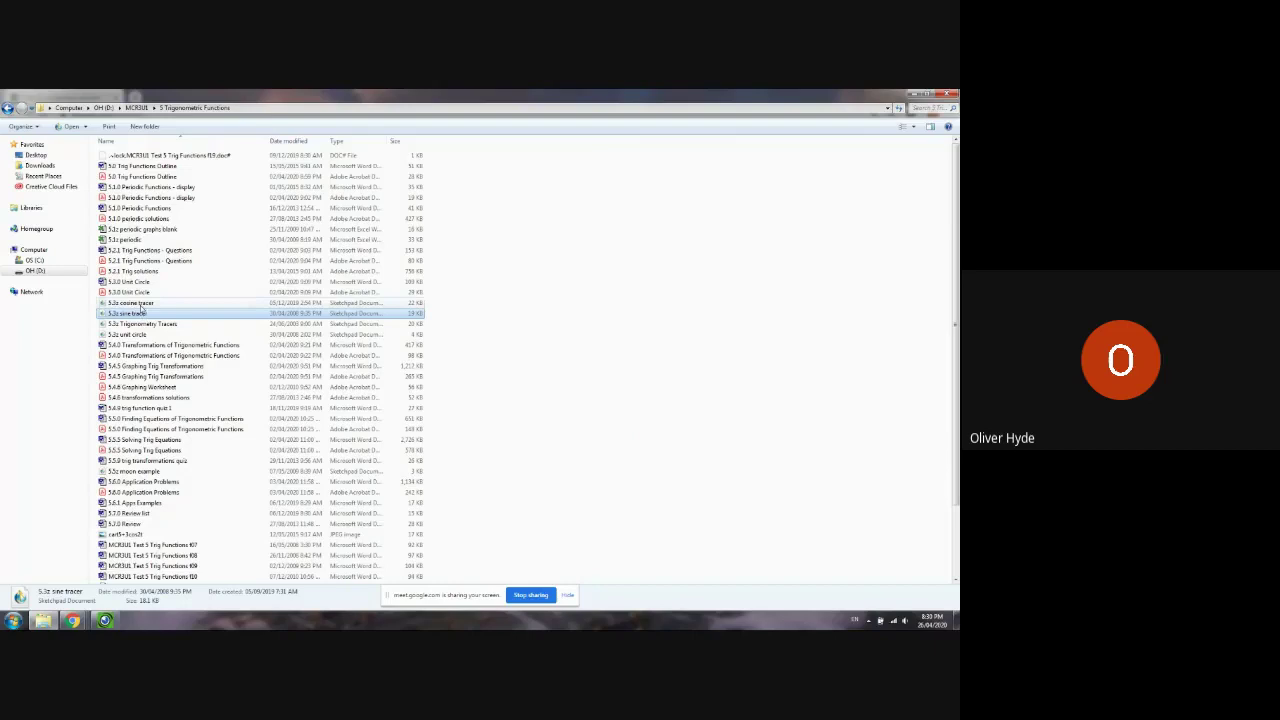
double_click(138, 303)
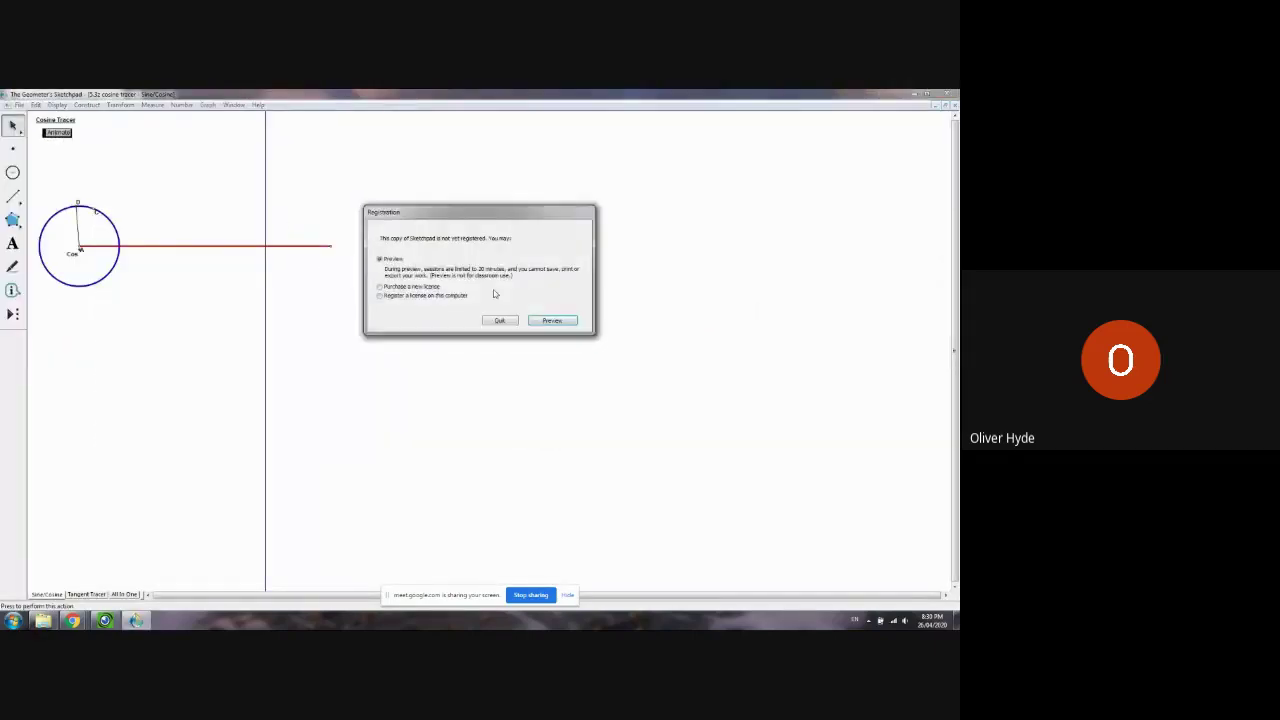
- Continue in preview mode, then start and stop the cosine tracer animation
left_click(552, 320)
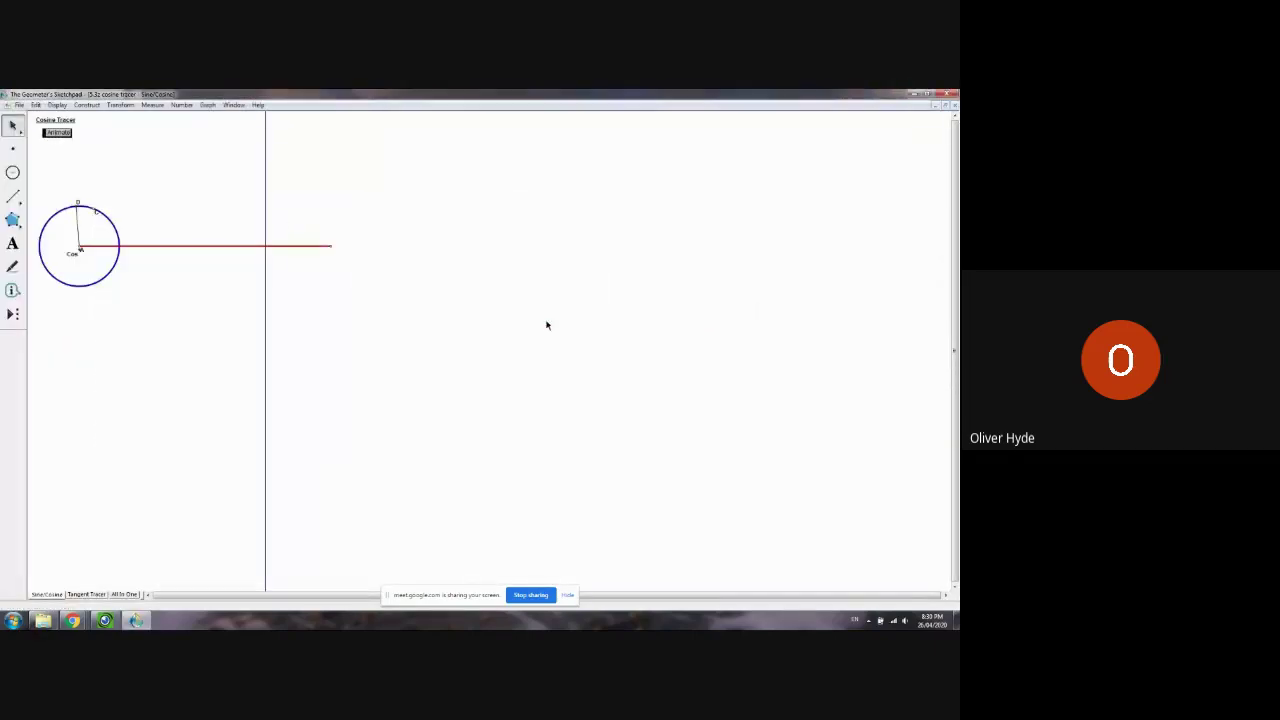
left_click(56, 135)
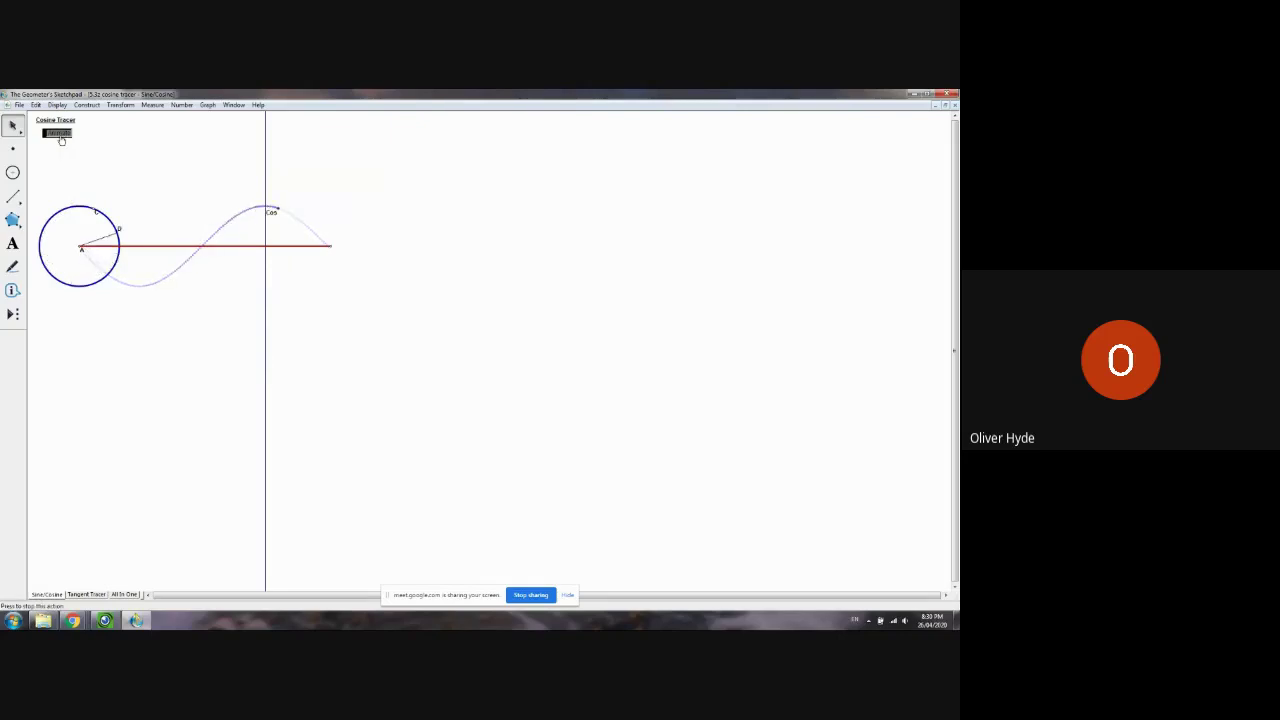
left_click(61, 140)
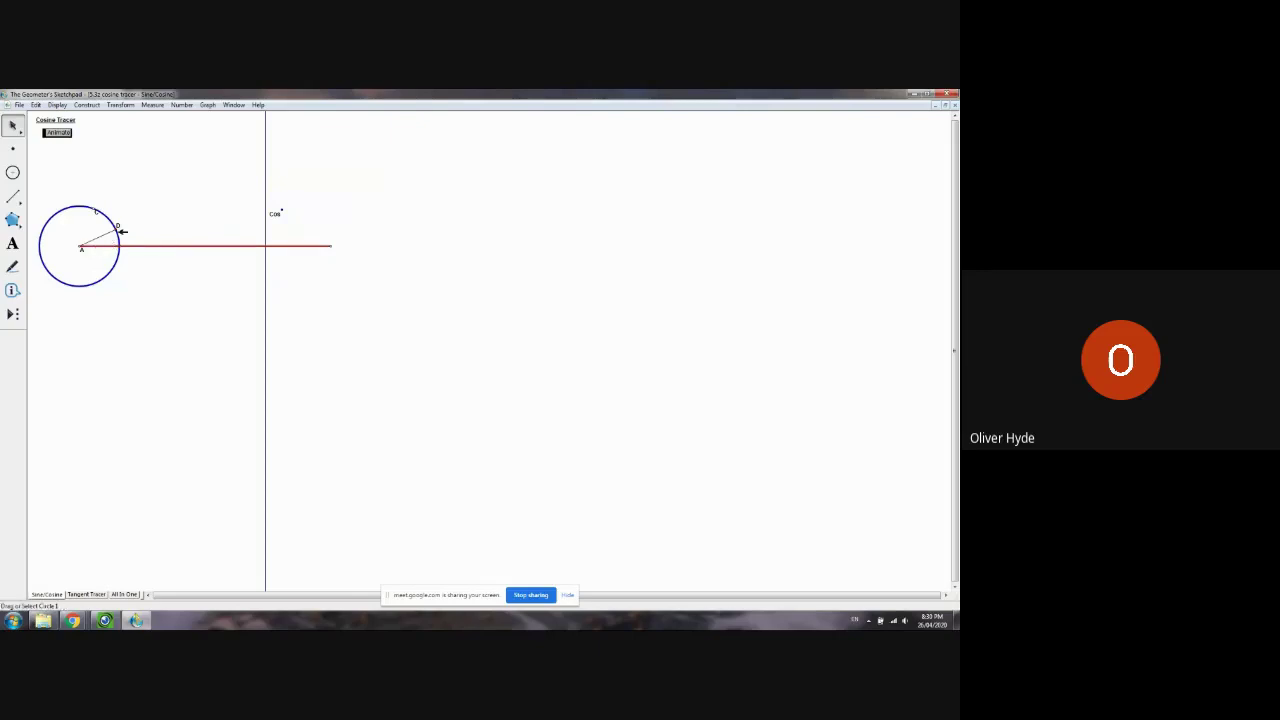
- Drag point D down, up, around the top-left arc, then to the circle's bottom, watching Cos follow
left_click_drag(120, 229, 124, 234)
left_click_drag(126, 246, 96, 210)
left_click_drag(74, 213, 60, 219)
mouse_move(46, 245)
left_mouse_down()
mouse_move(51, 266)
mouse_move(95, 289)
mouse_move(146, 257)
left_mouse_up()
- Start the Cosine Tracer animation so point D circles and Cos traces the wave
left_click(56, 134)
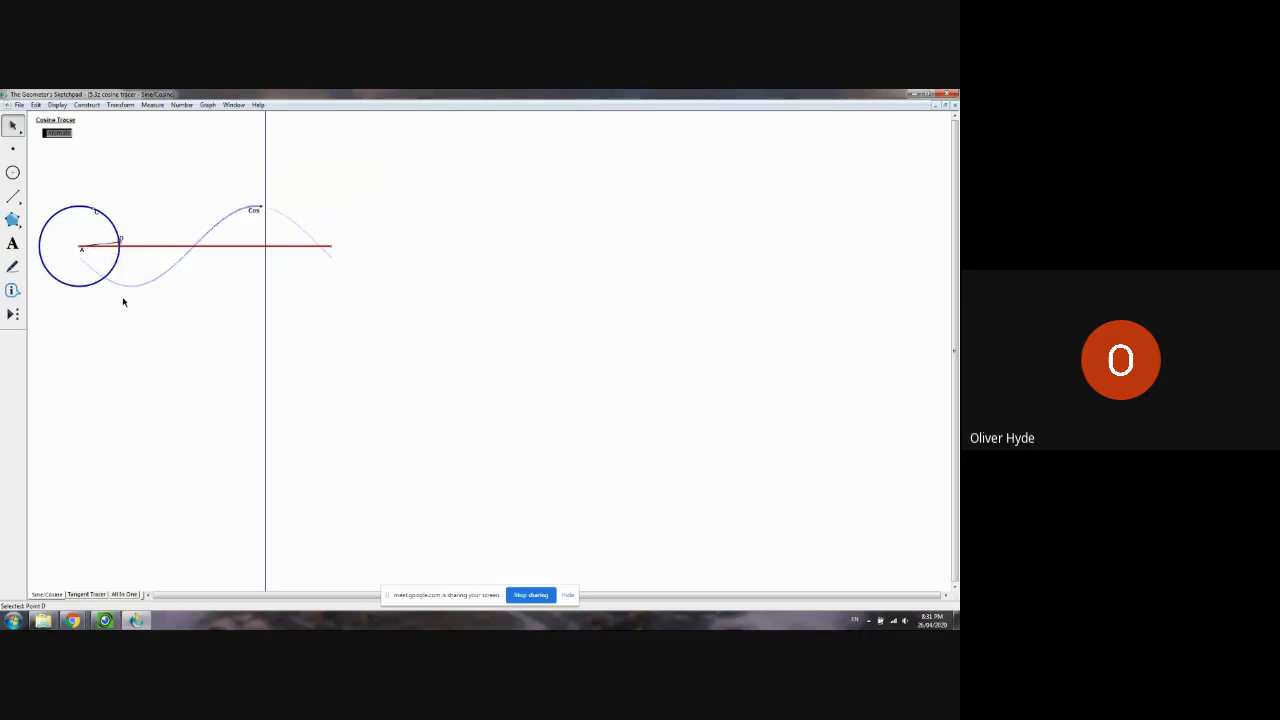
- Stop the cosine animation, then restart it to clear the old traced curve
left_click(57, 137)
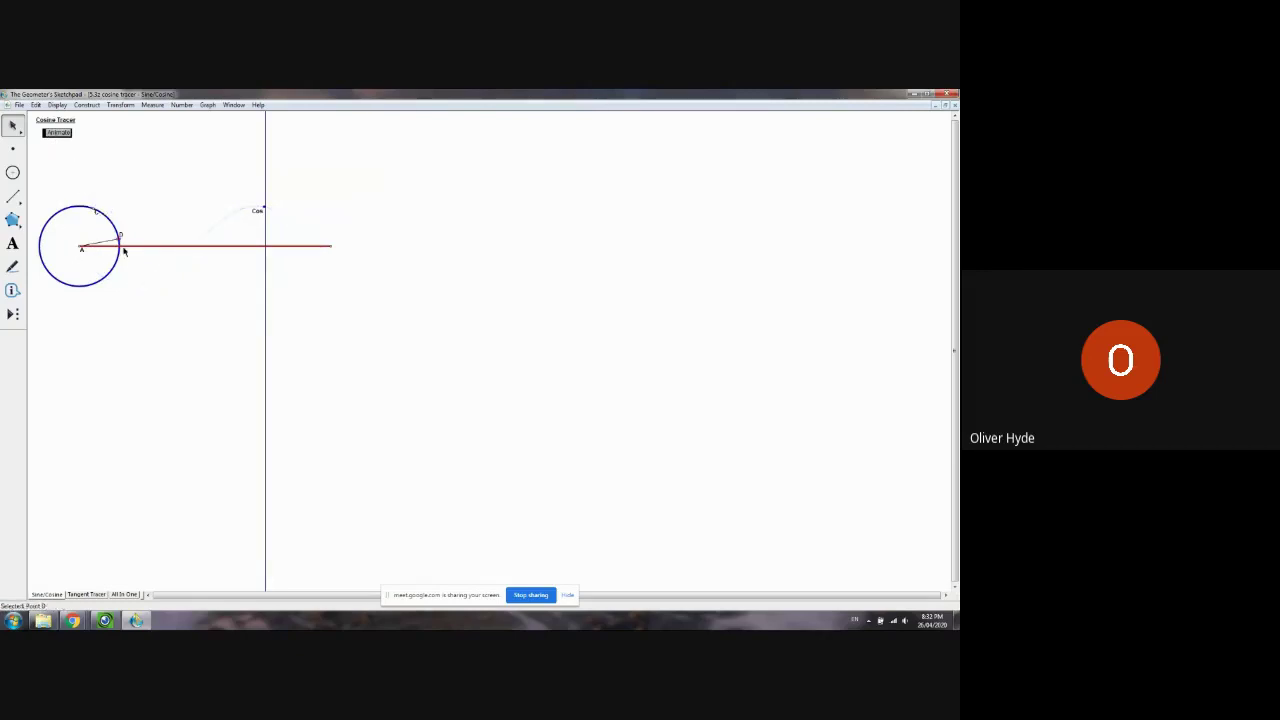
left_click(62, 141)
- Run the cosine tracer animation again until a full cosine wave is traced
left_click(58, 134)
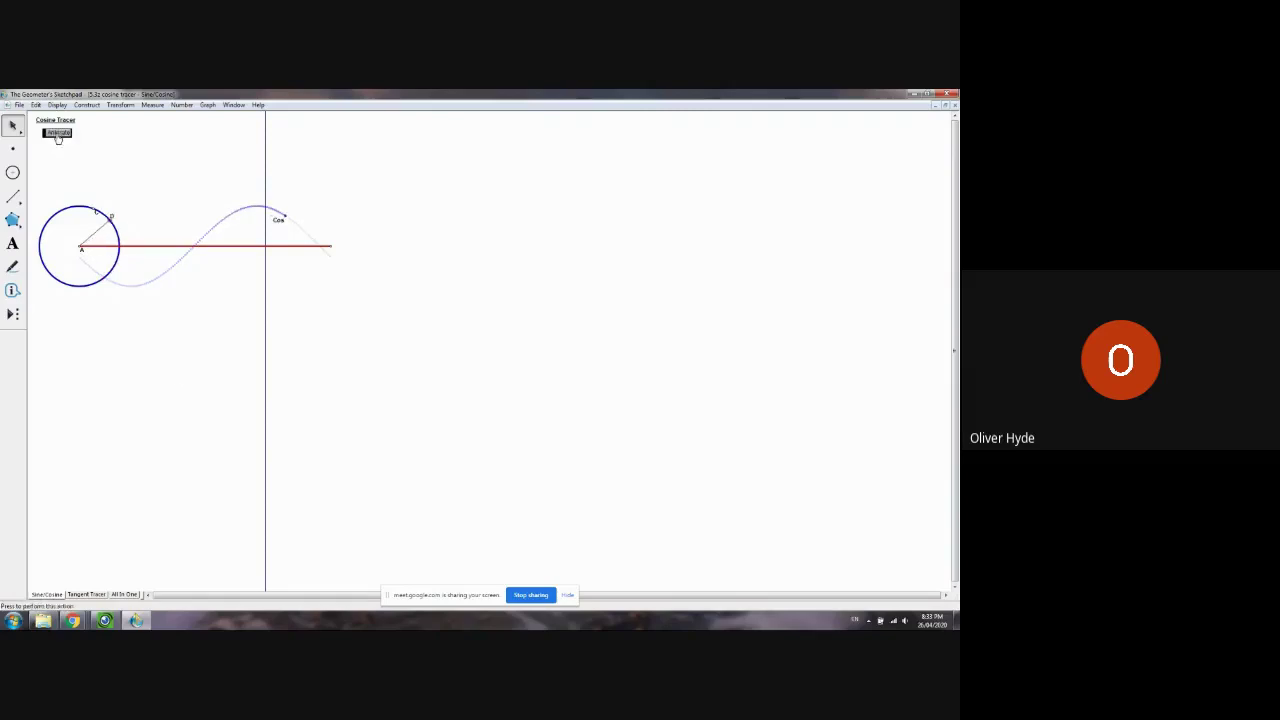
- Go to the Tangent Tracer page and animate it so Tan traces tangent-curve branches
left_click(77, 596)
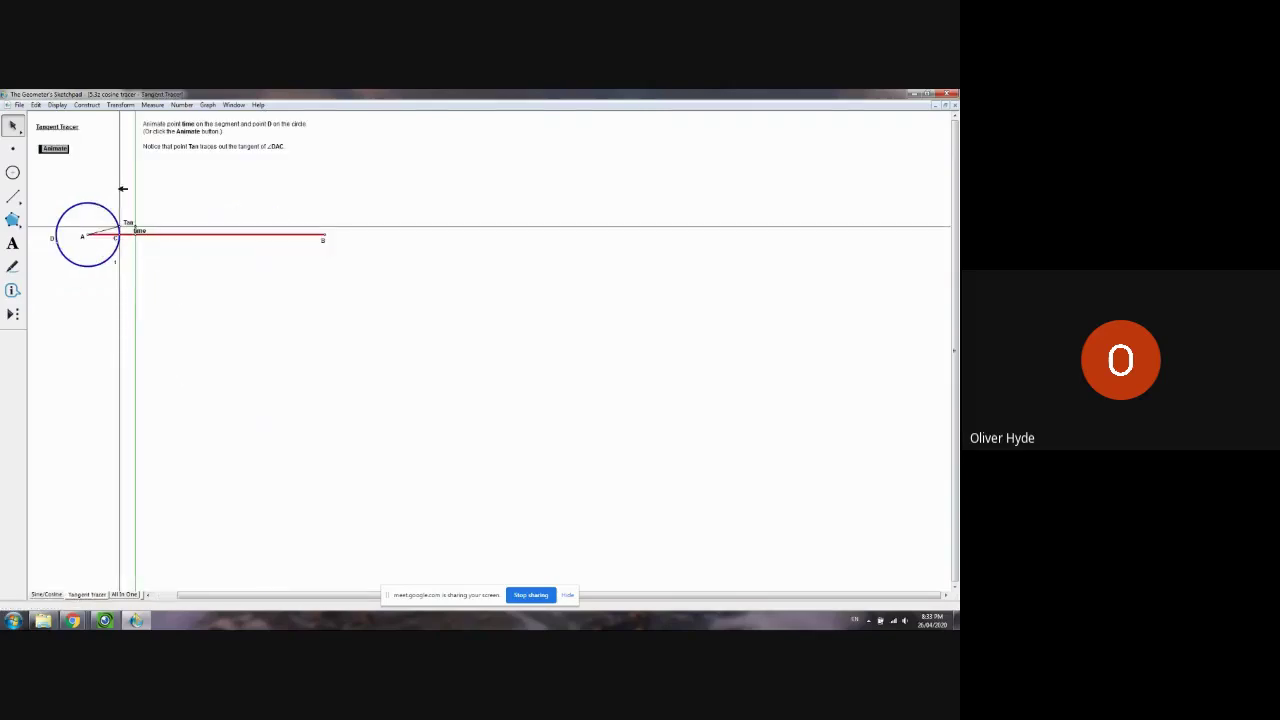
left_click(55, 149)
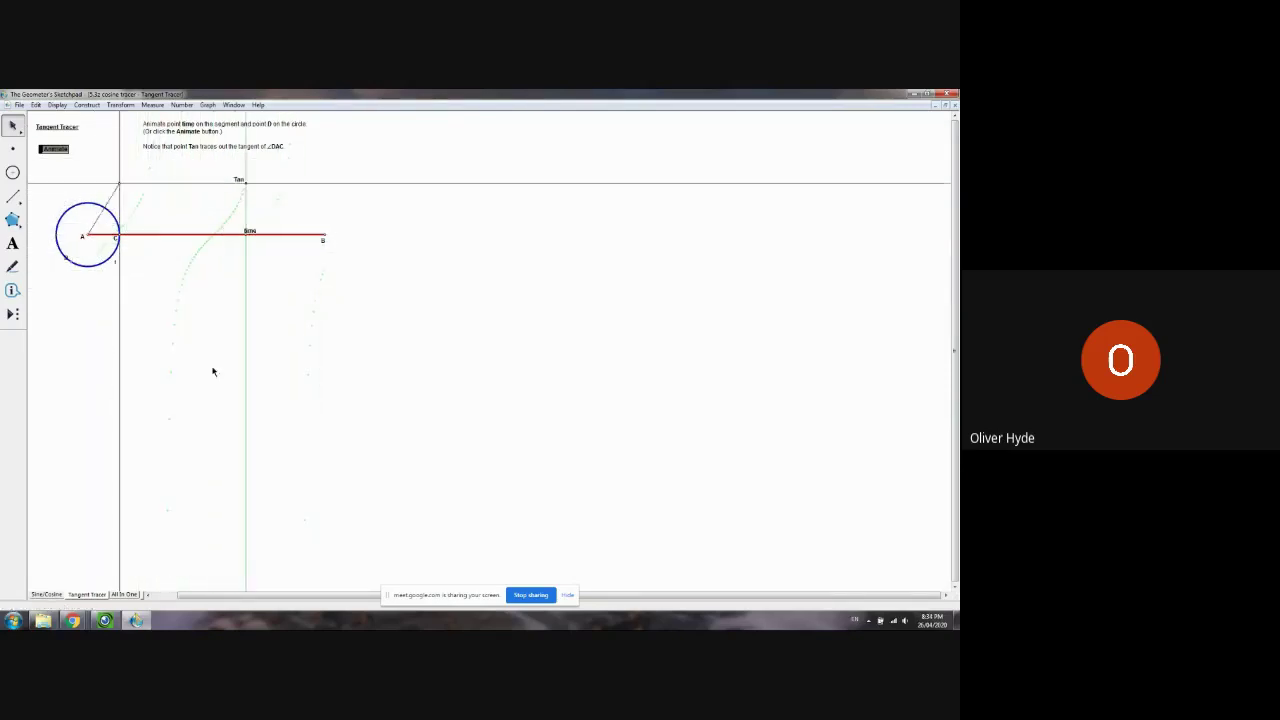
- On the All In One page, plot tangent, cotangent, secant, then sine curves in turn
left_click(118, 595)
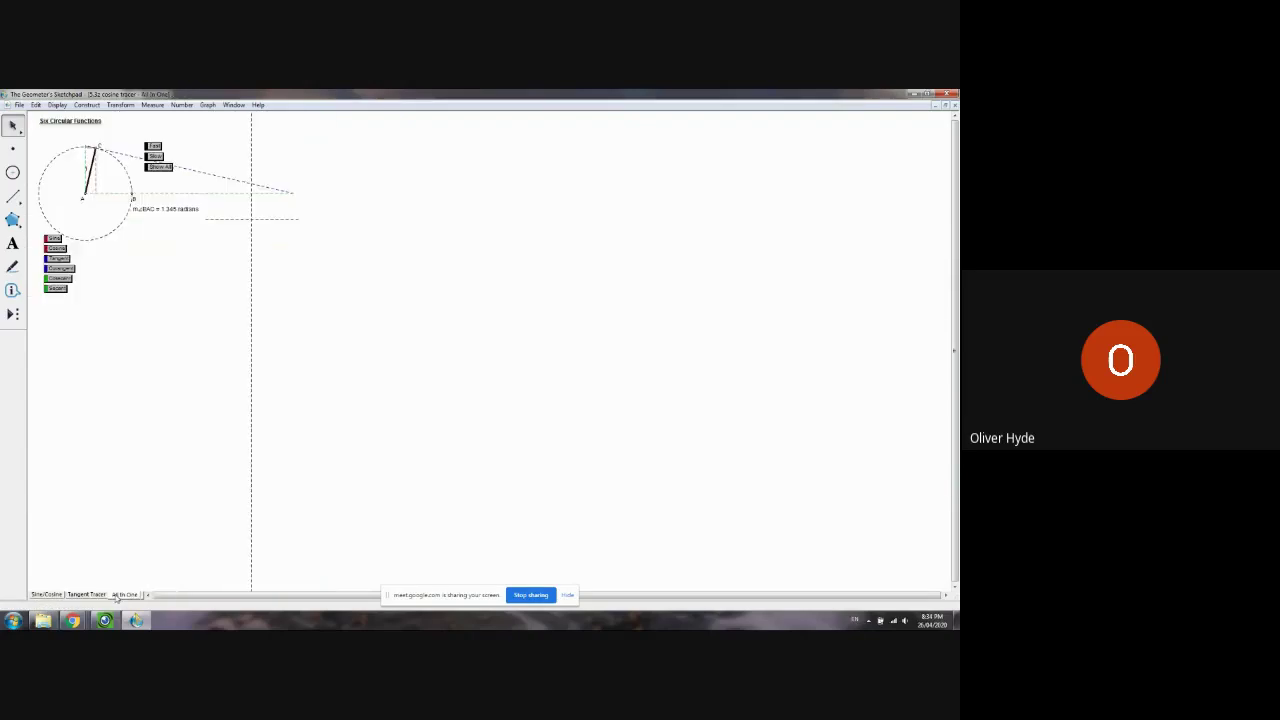
left_click(55, 259)
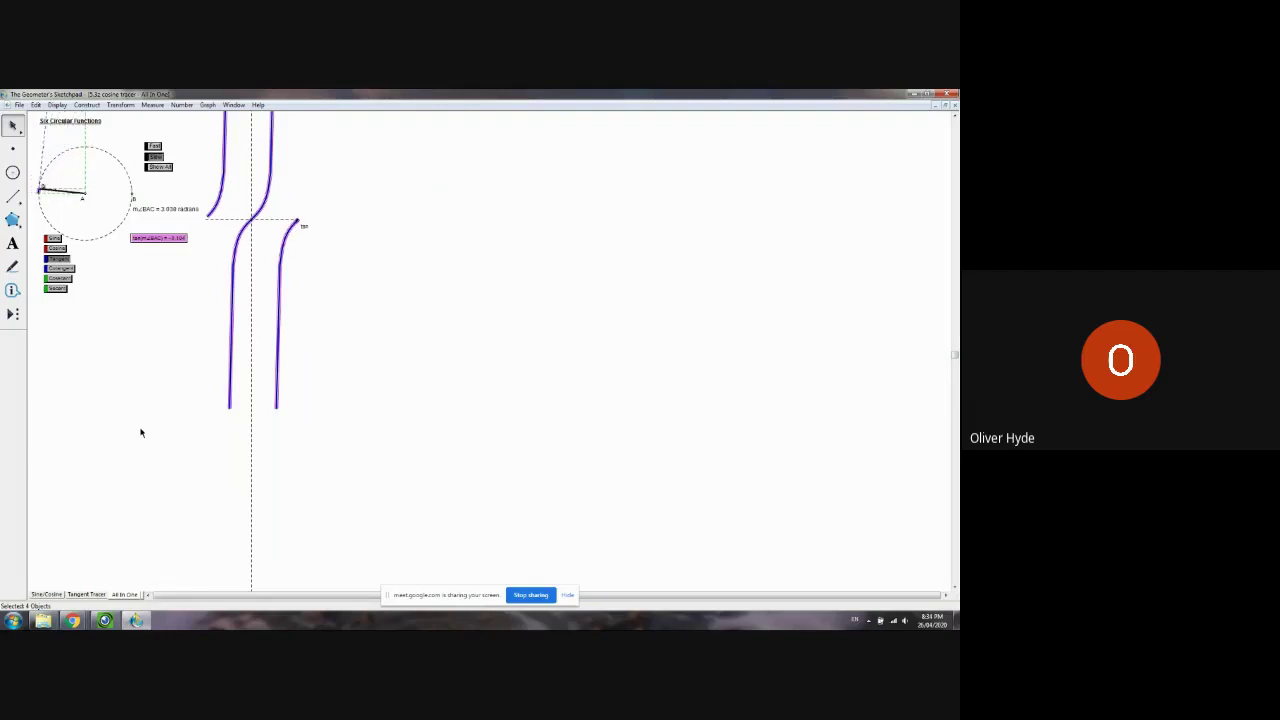
left_click(62, 268)
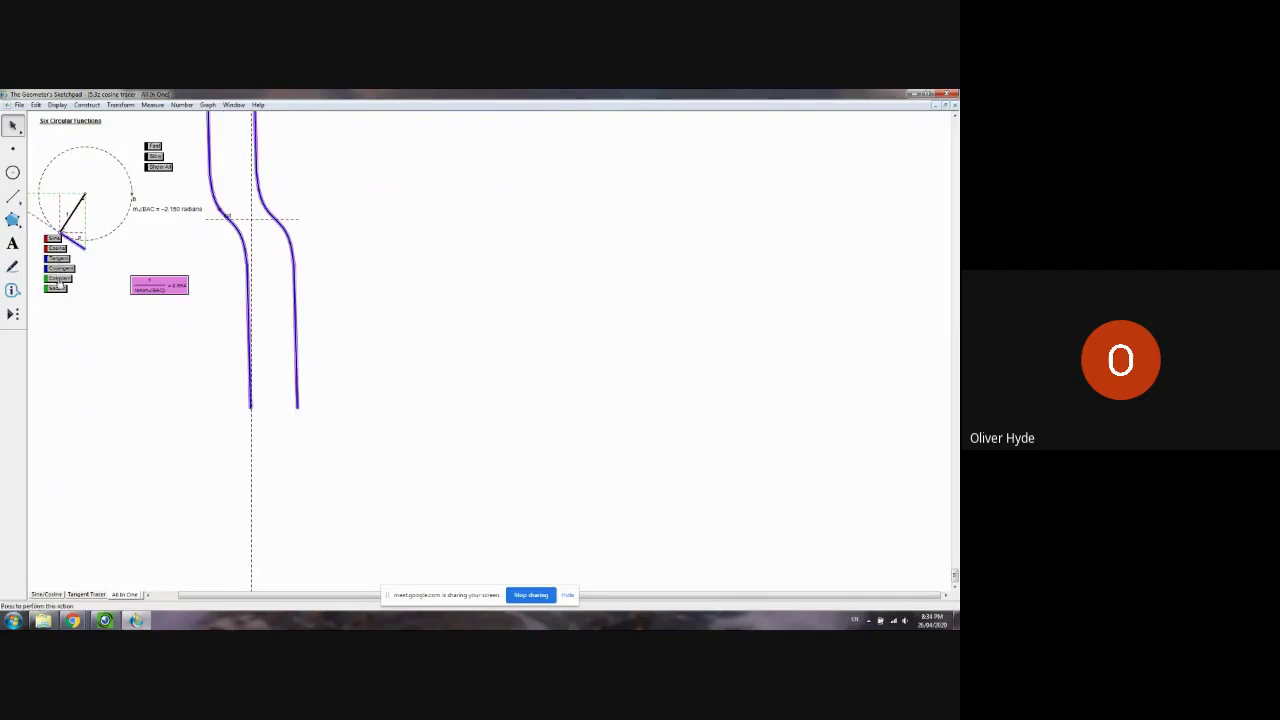
left_click(58, 284)
left_click(55, 240)
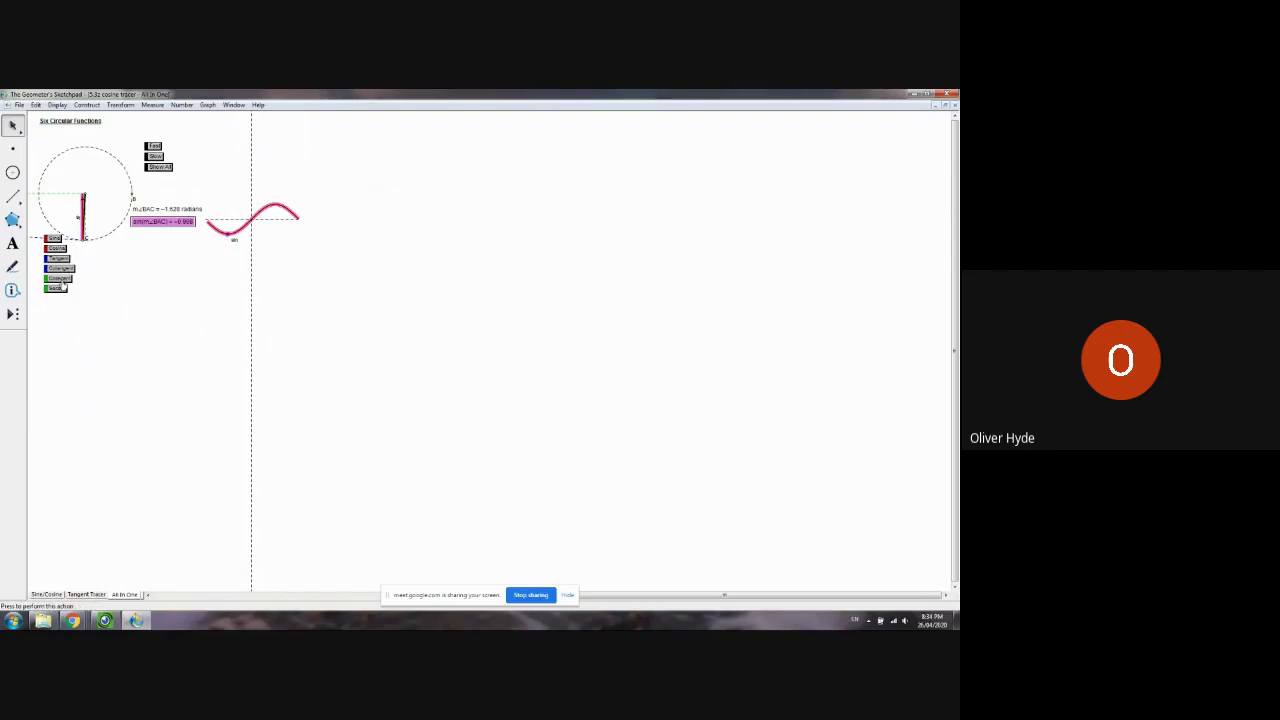
- Plot the green cosecant curve showing 1/sin(m∠BAC), then stop the rotating radius
left_click(66, 284)
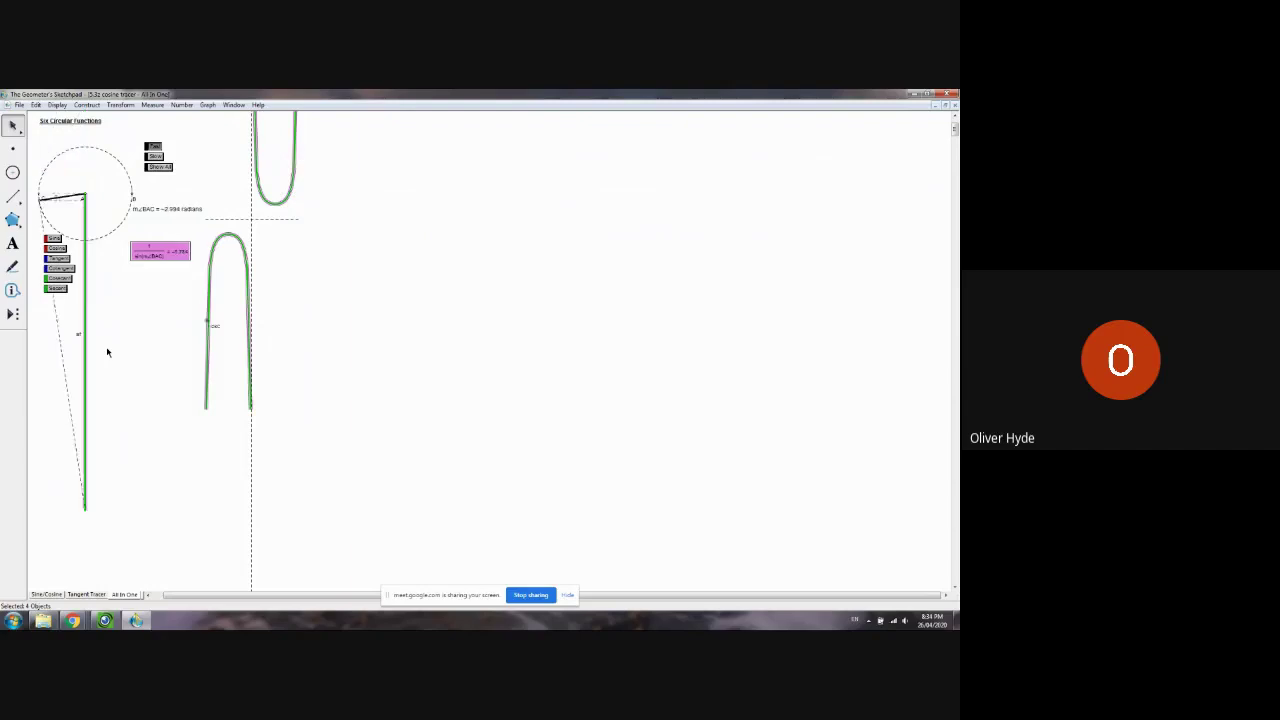
left_click(153, 148)
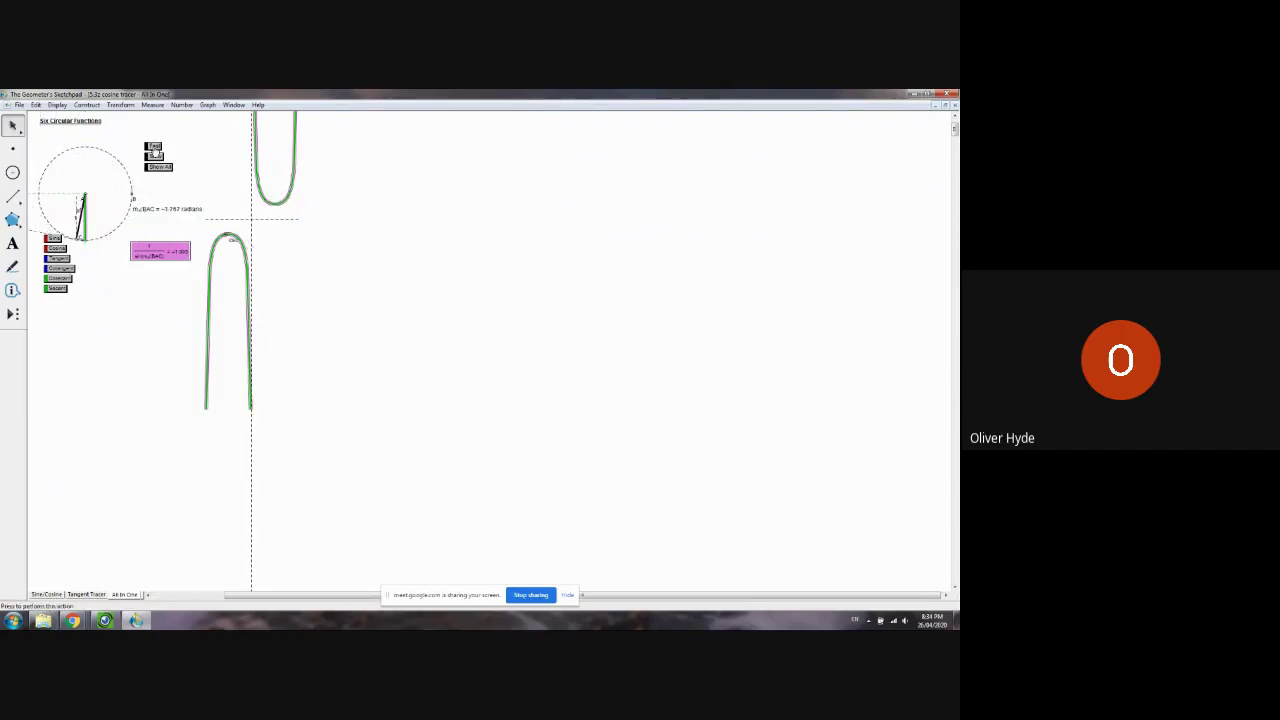